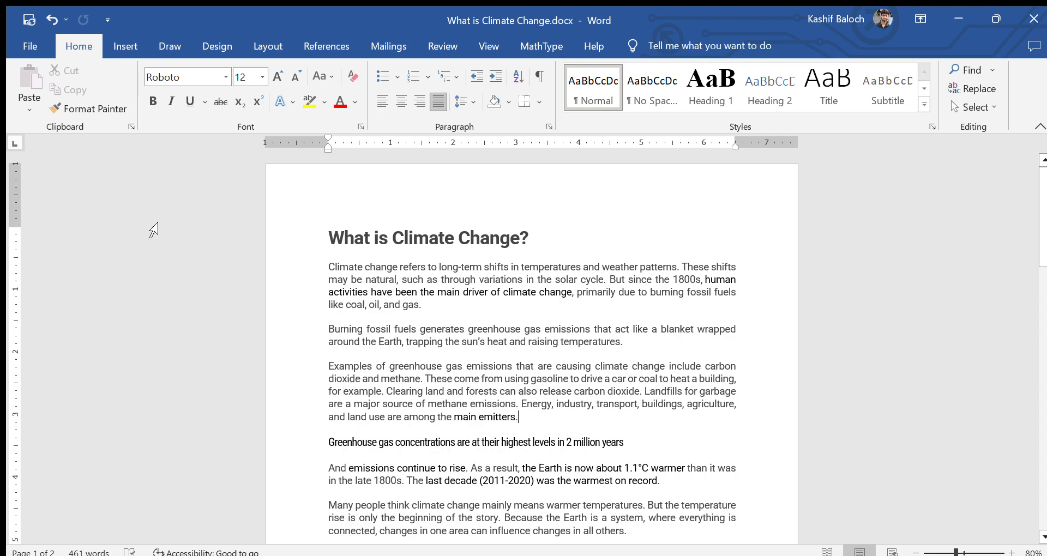
Insert a built-in cover page with a dark vertical bar, a blue date arrow and title placeholders before the document text
drag(328, 237, 528, 220)
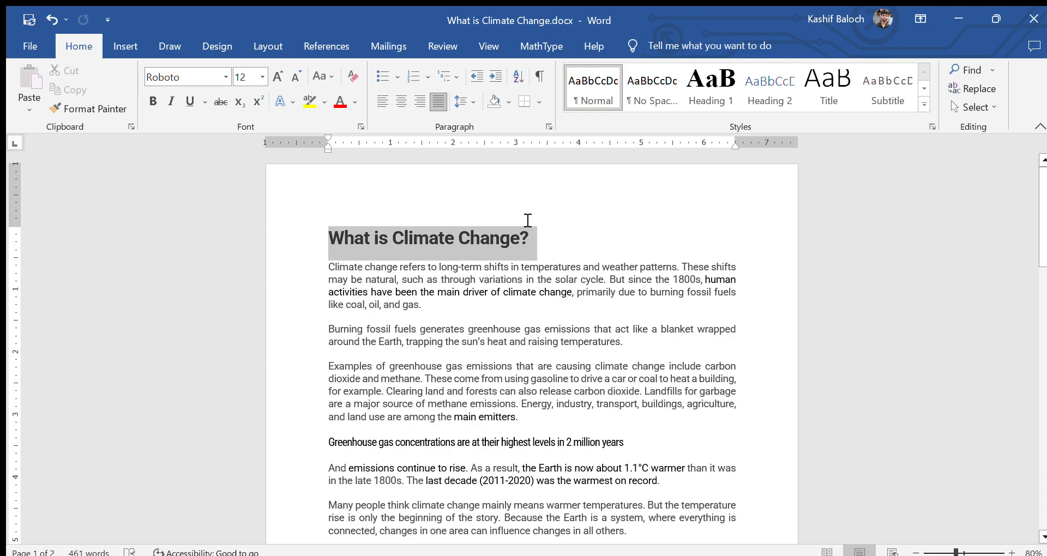
click(223, 77)
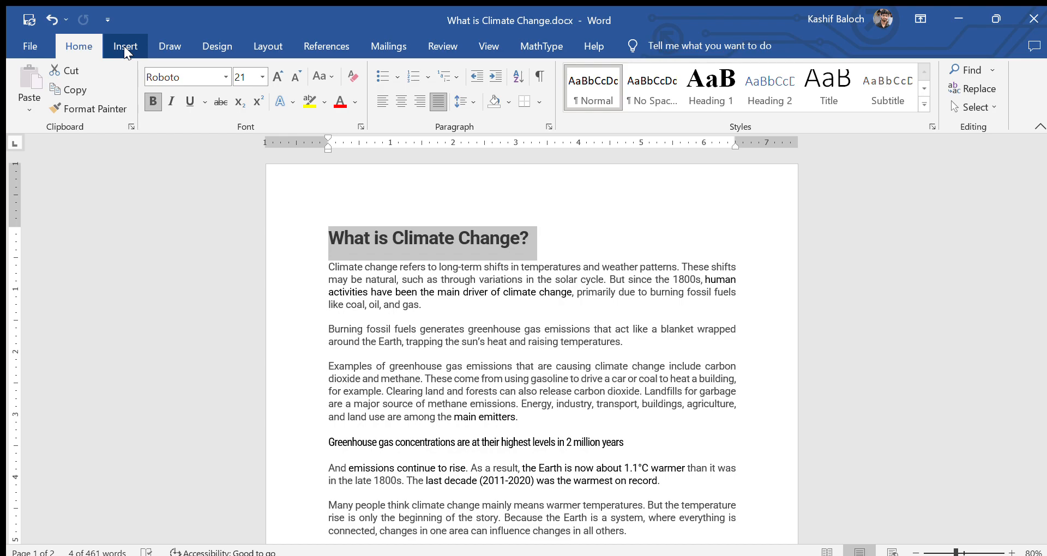
click(124, 47)
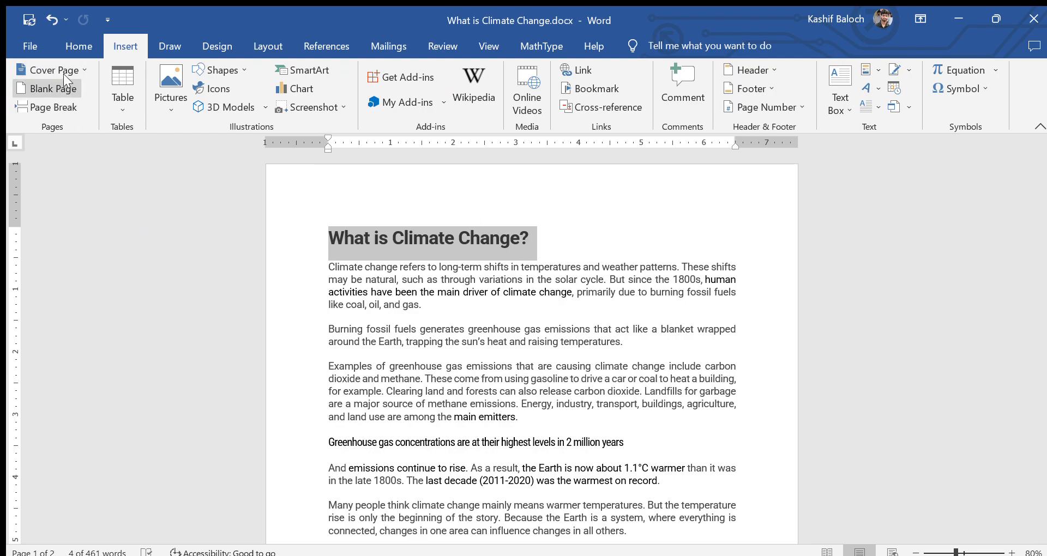
click(77, 69)
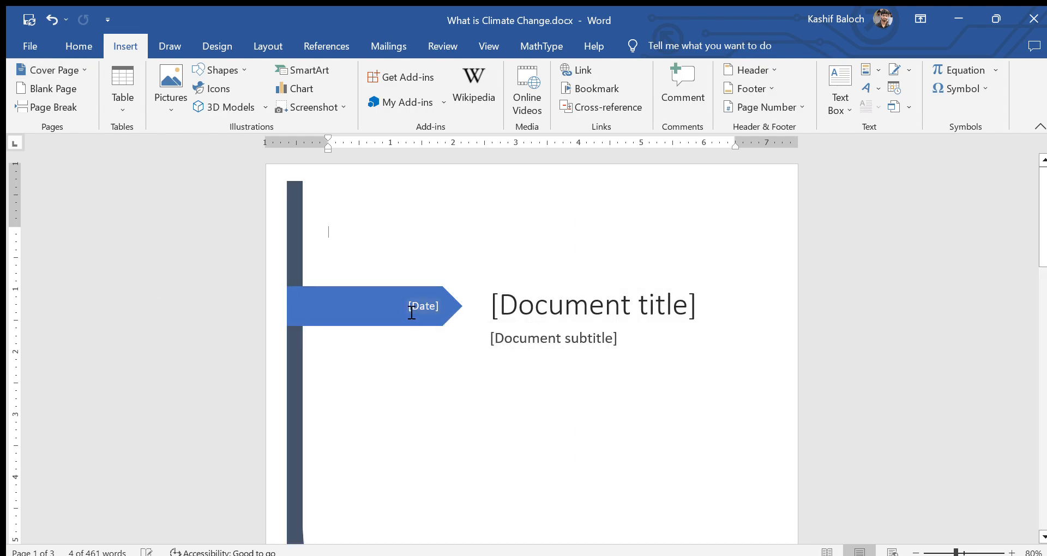
Fill in the cover page's date placeholder with 11 Feb 2023
click(416, 312)
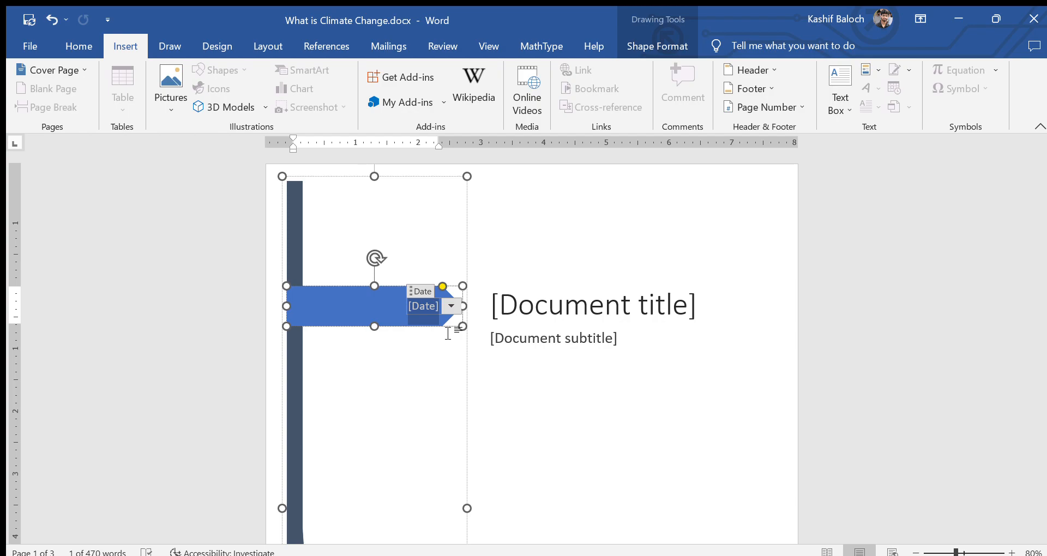
text(11 Fe)
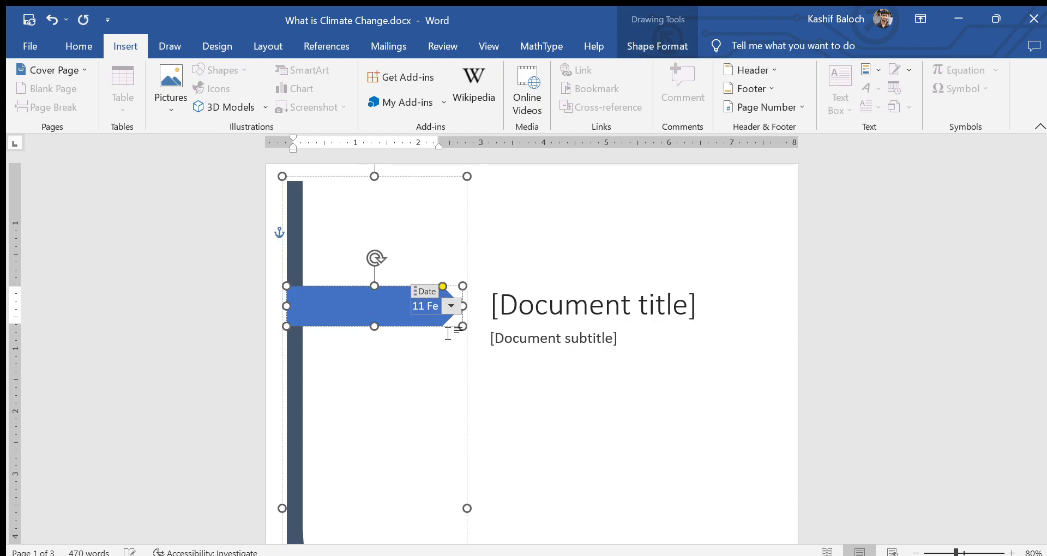
text(b 2023)
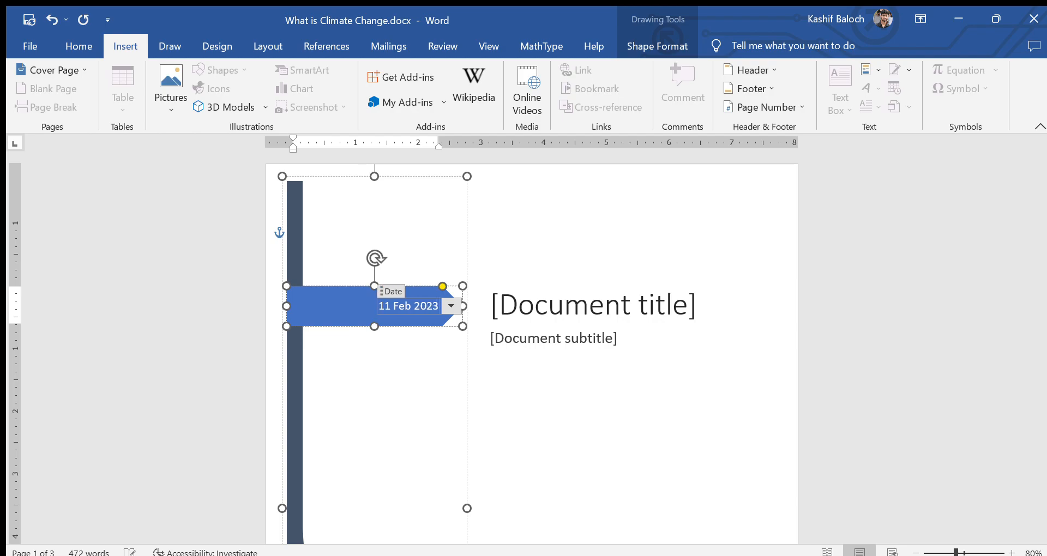
click(888, 309)
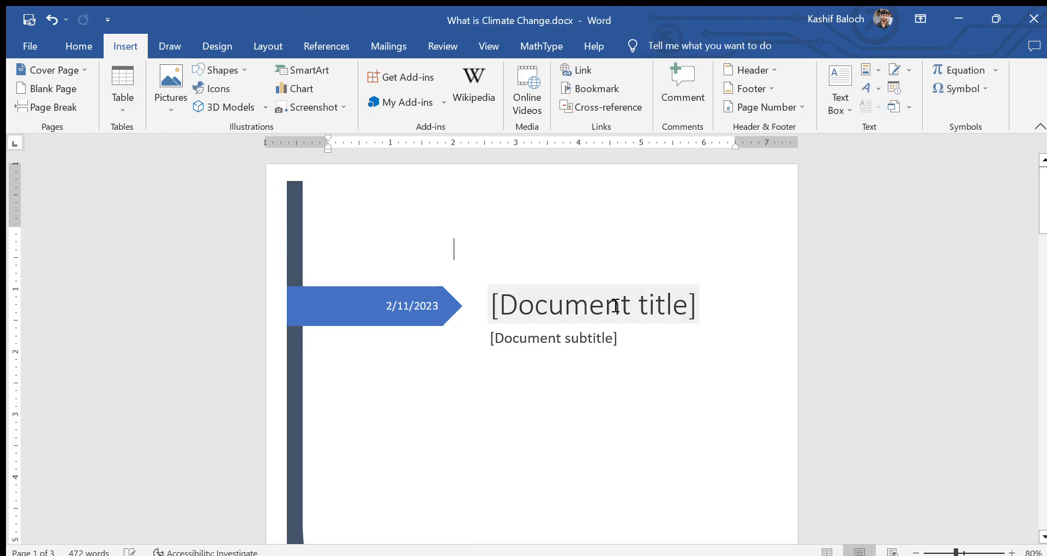
Replace the cover page's document title placeholder with "Learn MS Word"
click(605, 306)
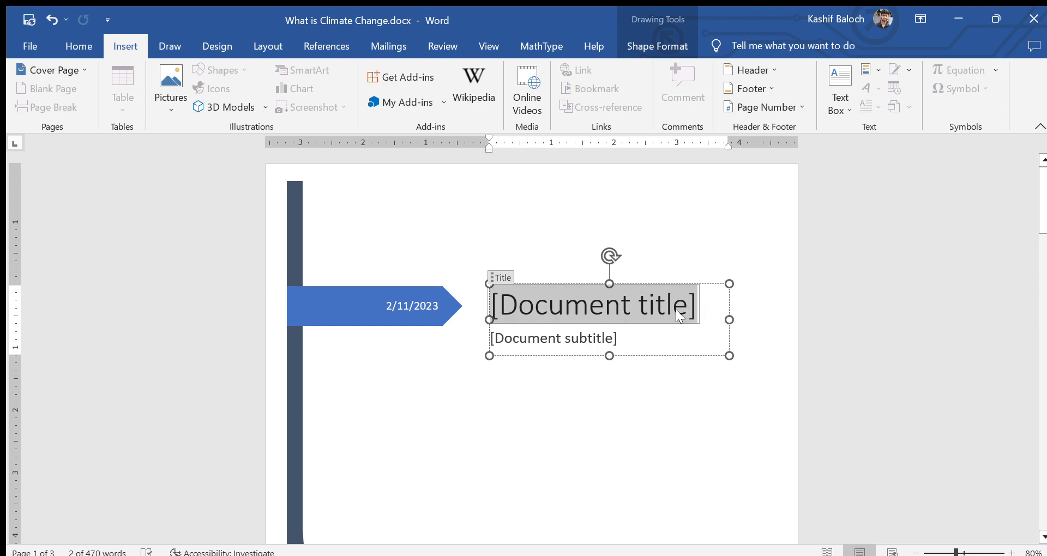
click(830, 303)
click(684, 321)
text(Ho)
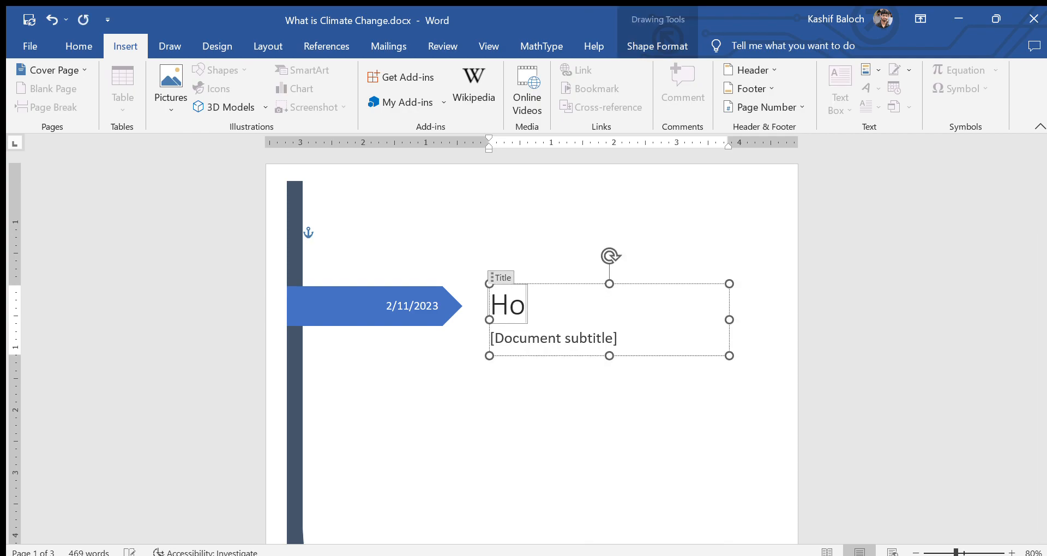
text(w)
key(BackSpace)
key(BackSpace)
key(BackSpace)
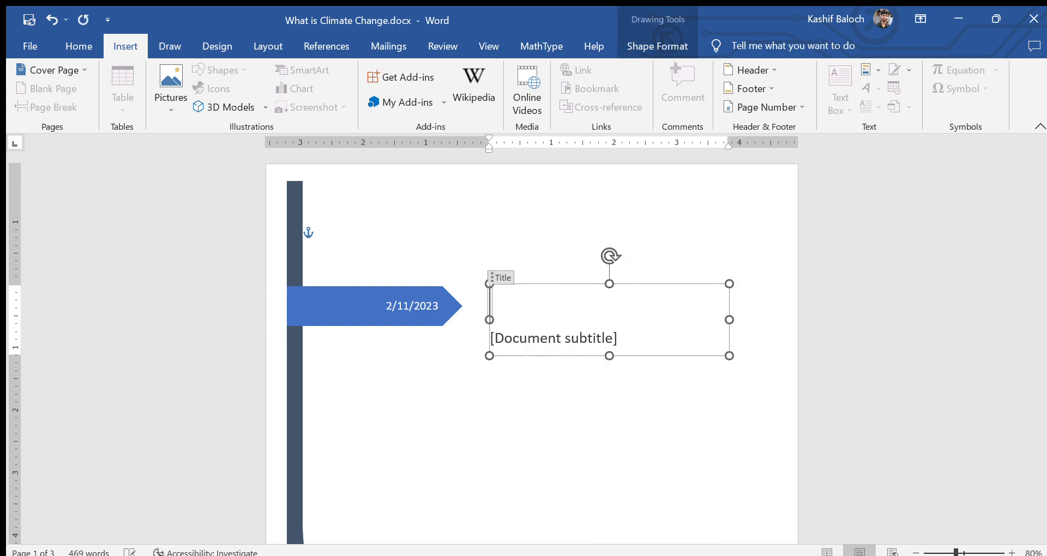
text(Learn MS Word)
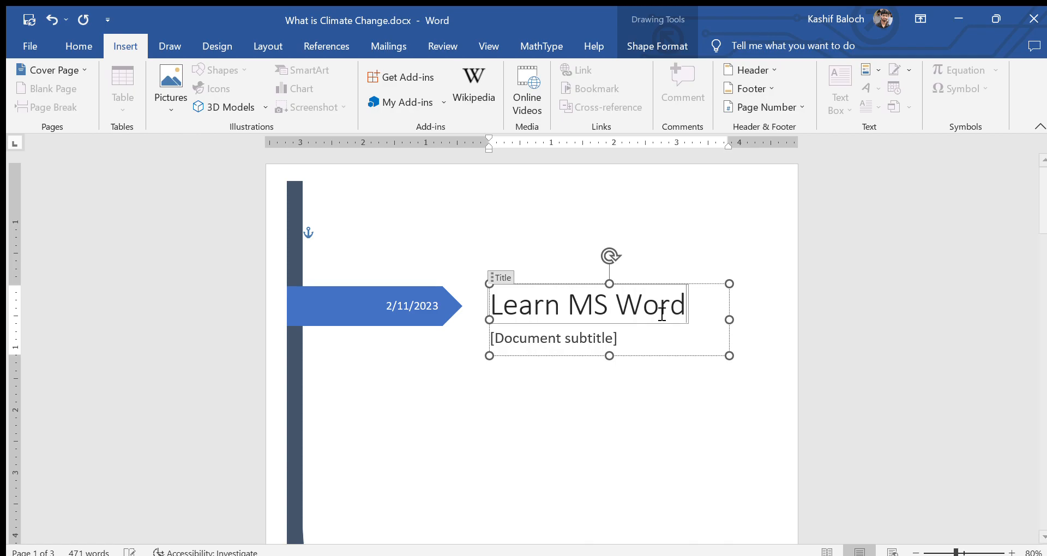
Replace the cover page's document subtitle placeholder with the author's full name
click(600, 341)
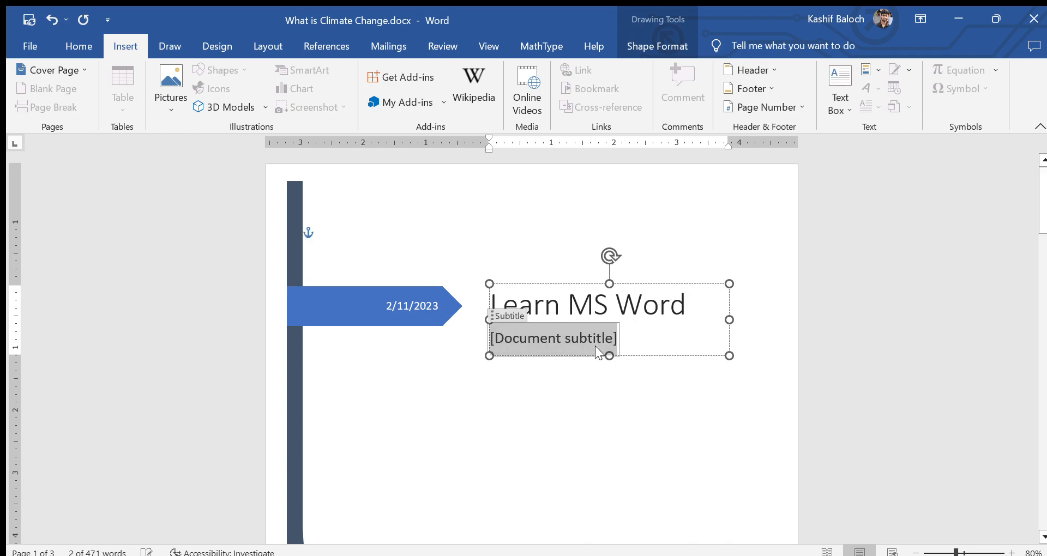
text(W)
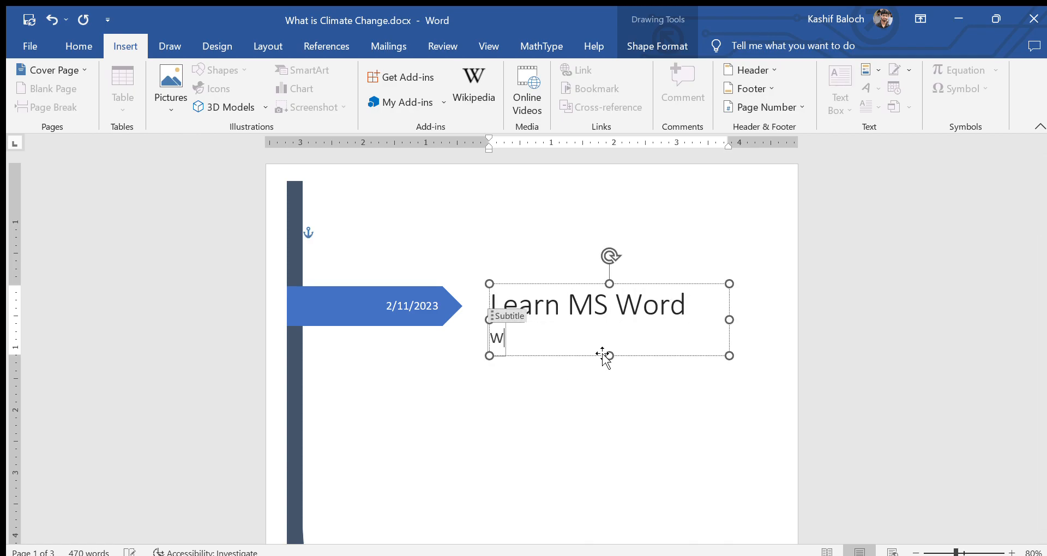
key(BackSpace)
text(Kashif Baloch)
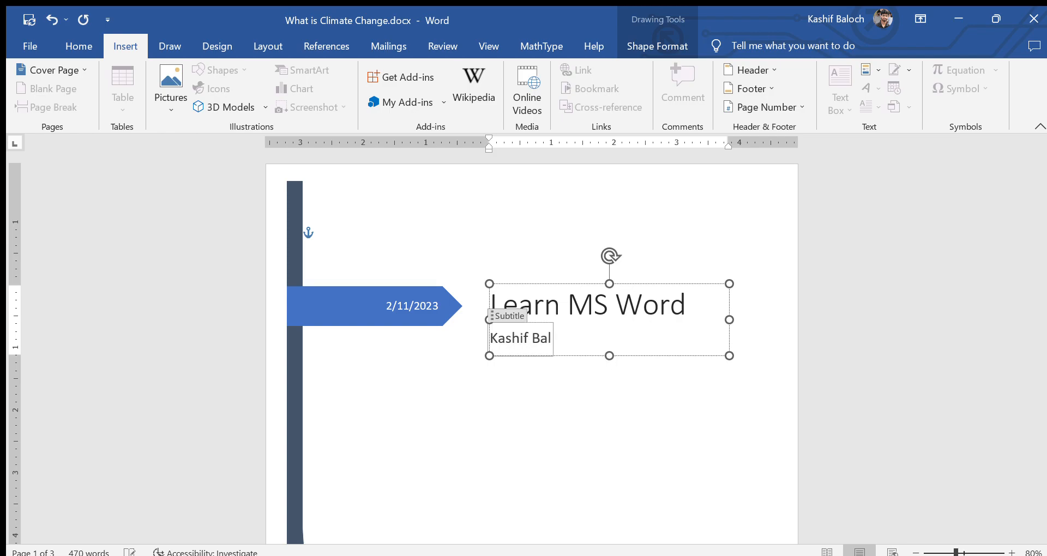
click(677, 327)
key(ctrl+a)
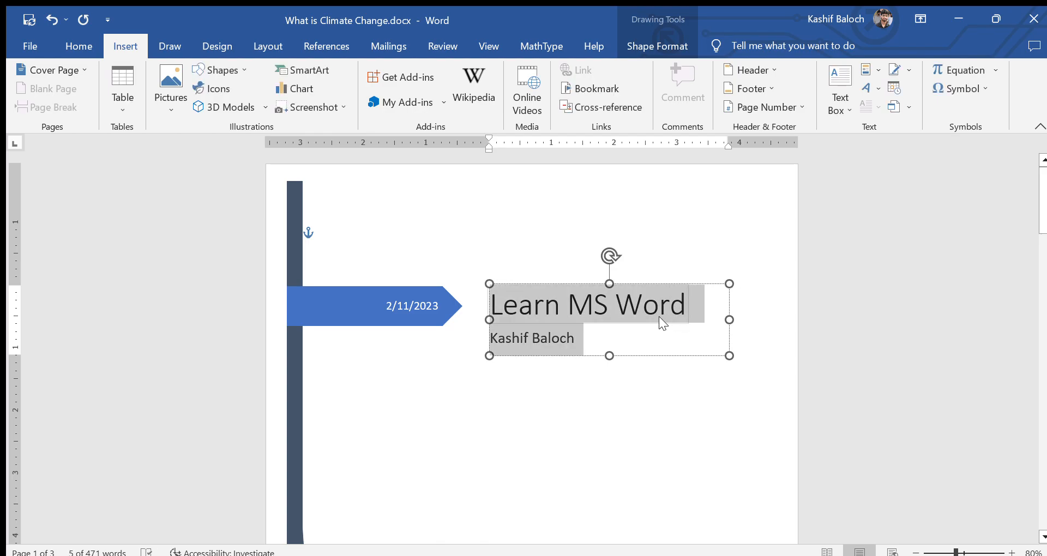
click(810, 330)
Restyle the cover title "Learn MS Word" in a bold, condensed font
ctrl+scroll(769, 355, down, 5)
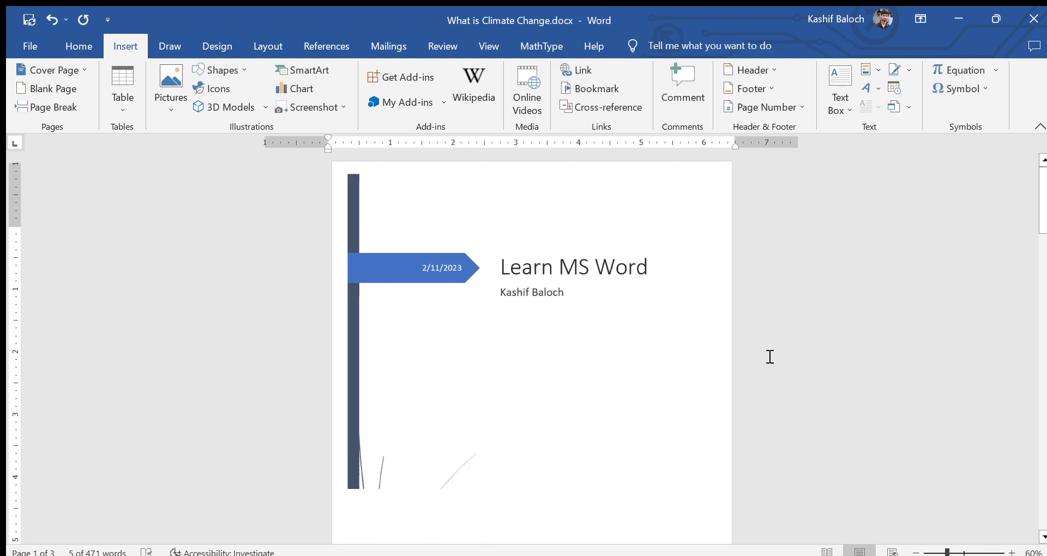
ctrl+scroll(540, 398, up, 2)
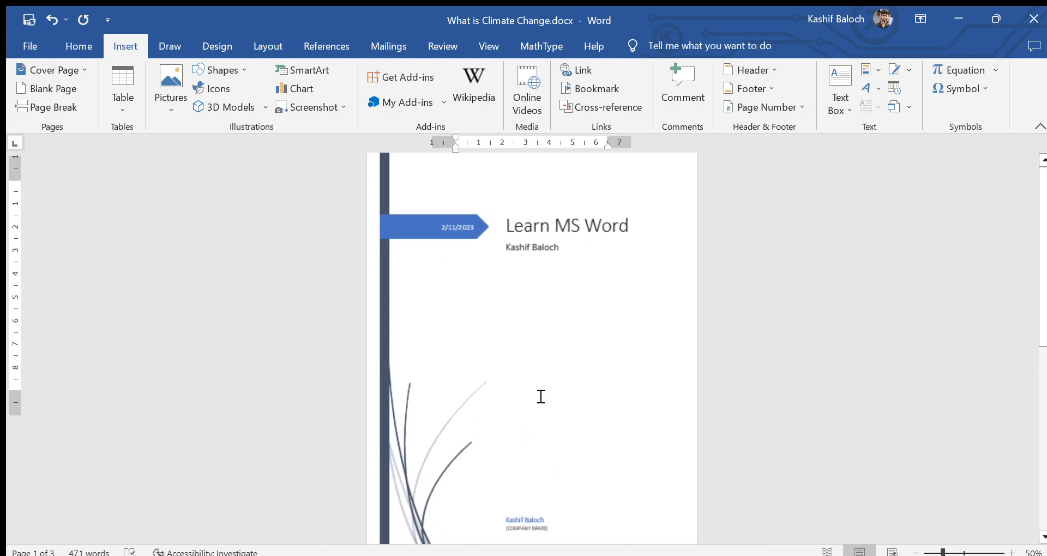
click(555, 228)
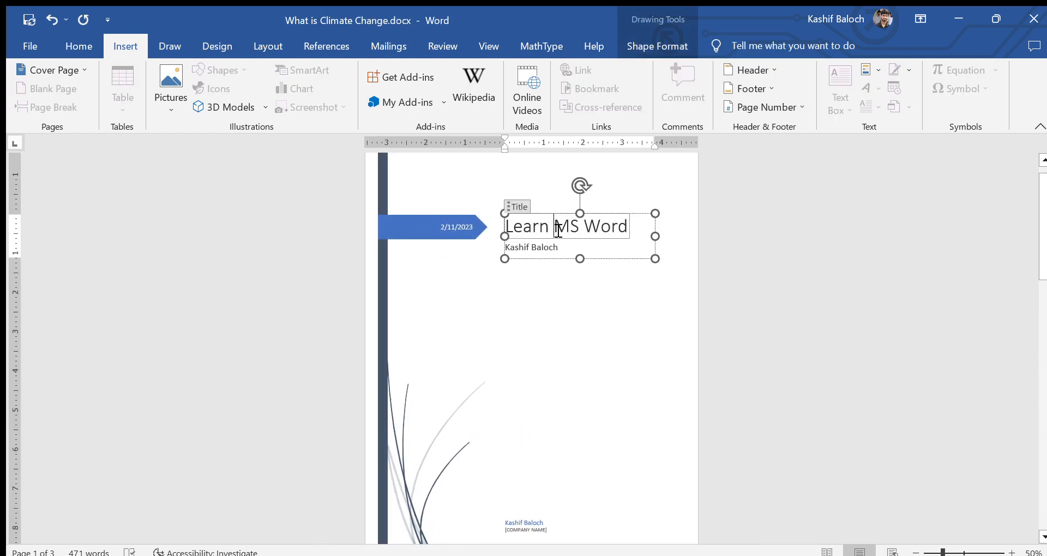
triple_click(570, 229)
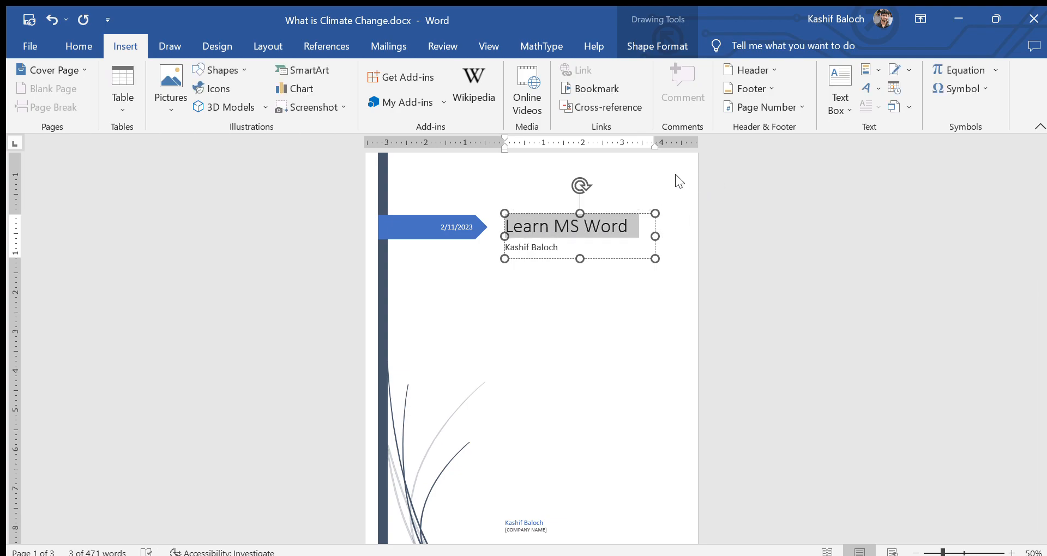
click(620, 290)
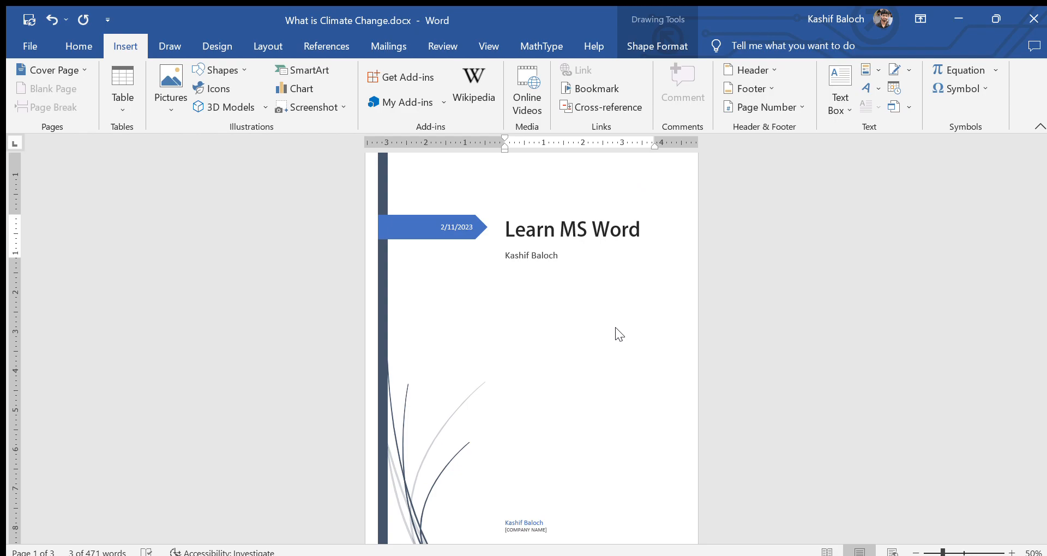
click(650, 480)
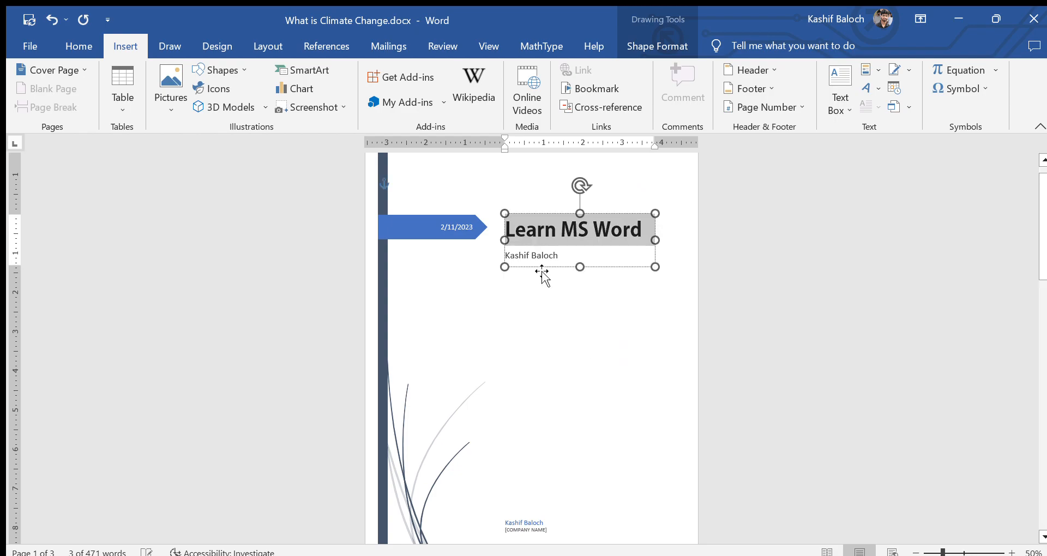
Color the author name in the cover page's subtitle red
double_click(538, 254)
triple_click(529, 257)
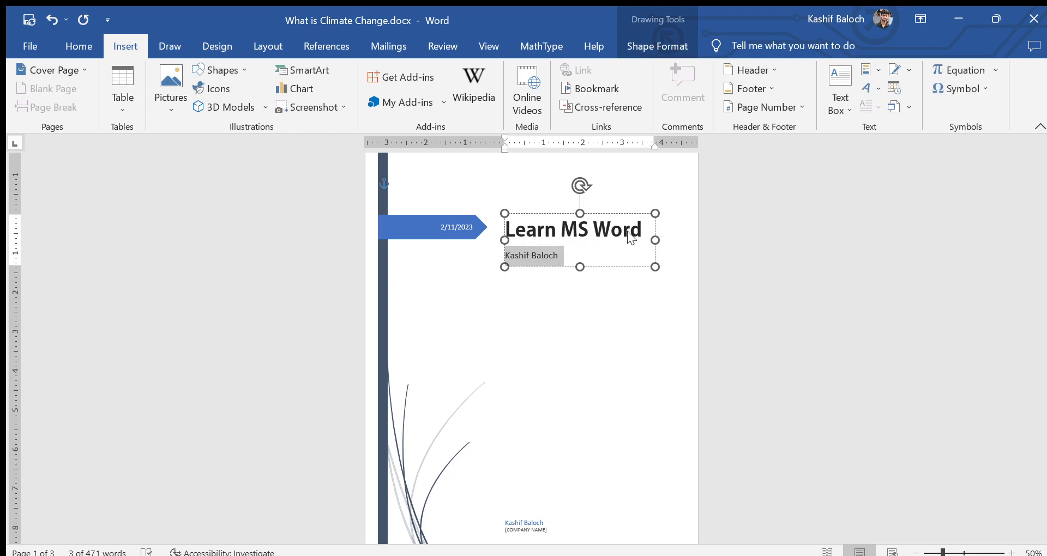
click(654, 323)
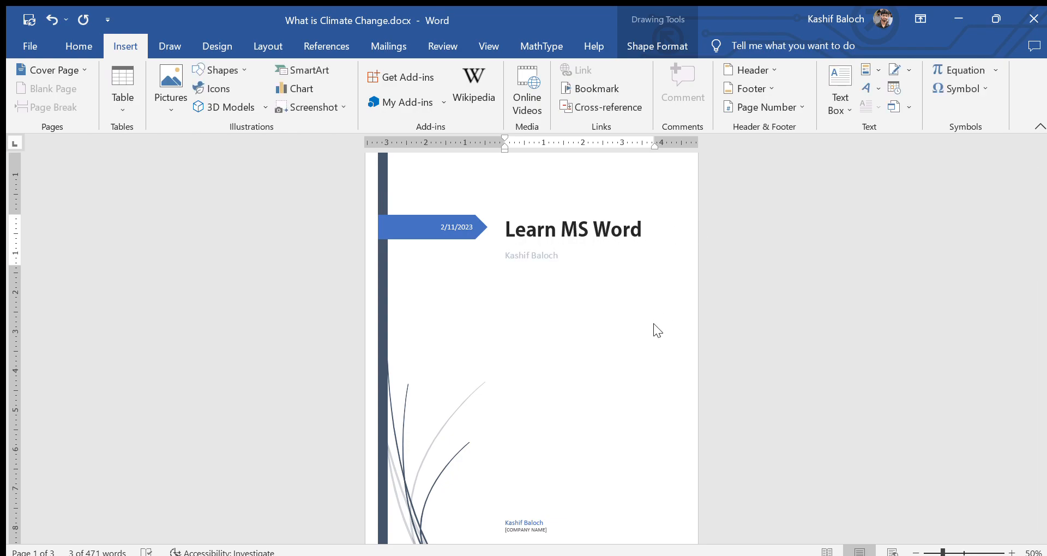
click(629, 376)
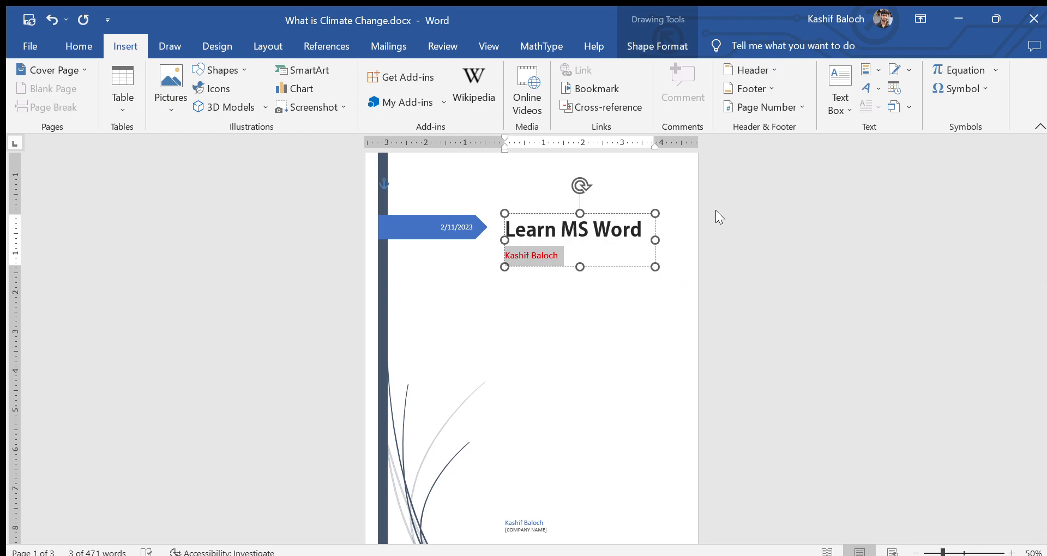
Try other text formatting on the cover subtitle and undo it
click(730, 306)
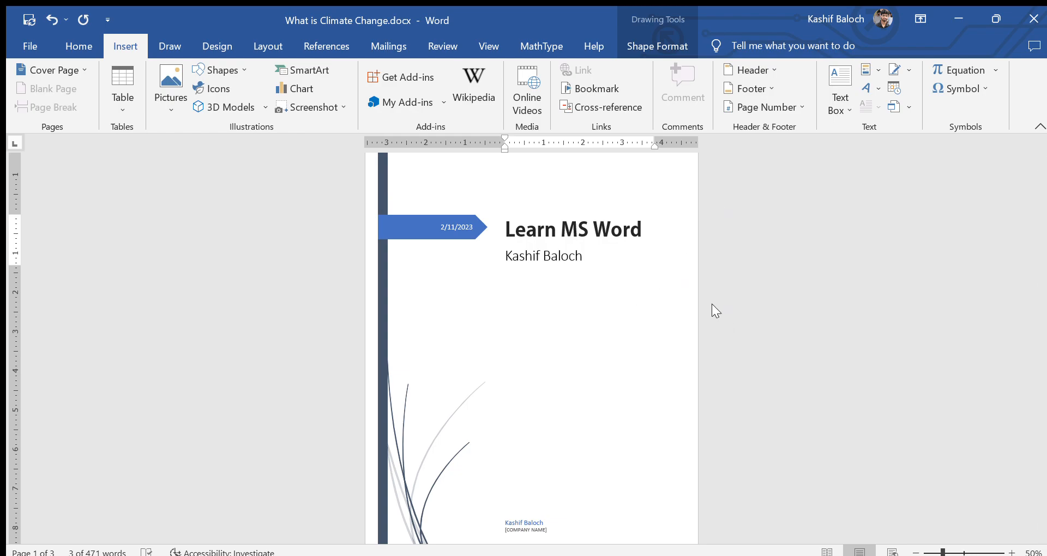
key(ctrl+z)
key(ctrl+z)
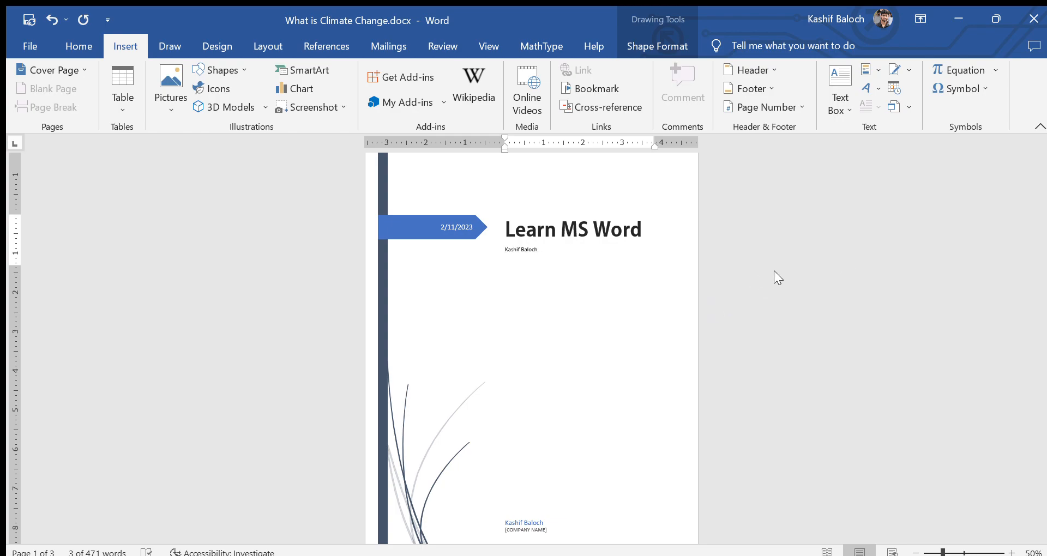
key(ctrl+z)
key(ctrl+z)
key(ctrl+z)
key(ctrl+z)
key(ctrl+z)
click(632, 320)
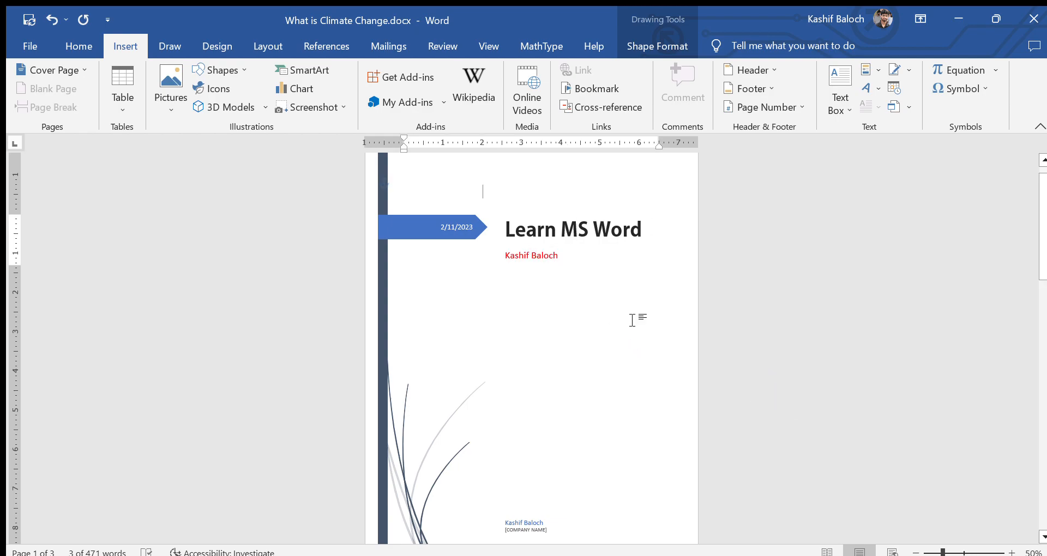
scroll(541, 335, down, 2)
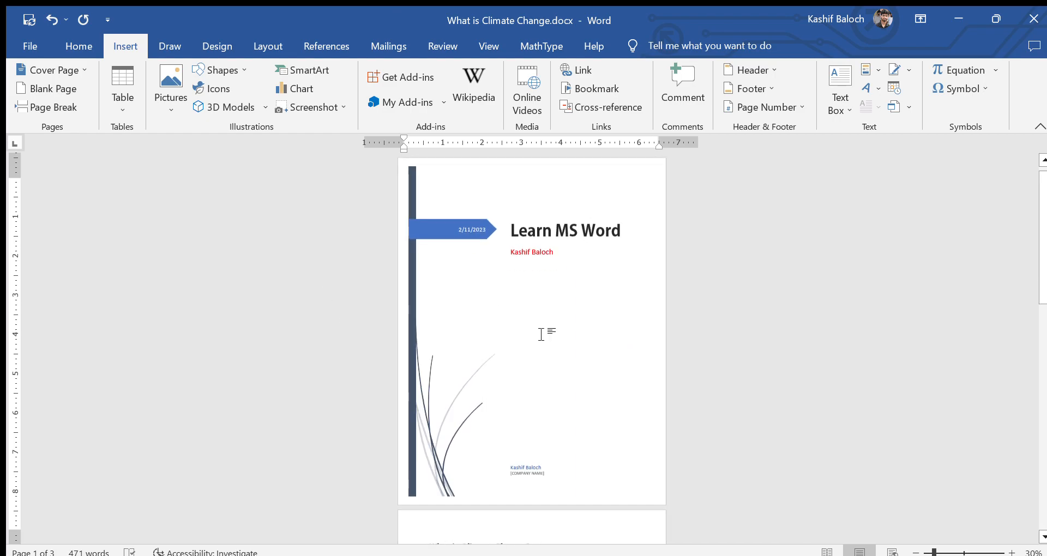
scroll(541, 335, up, 1)
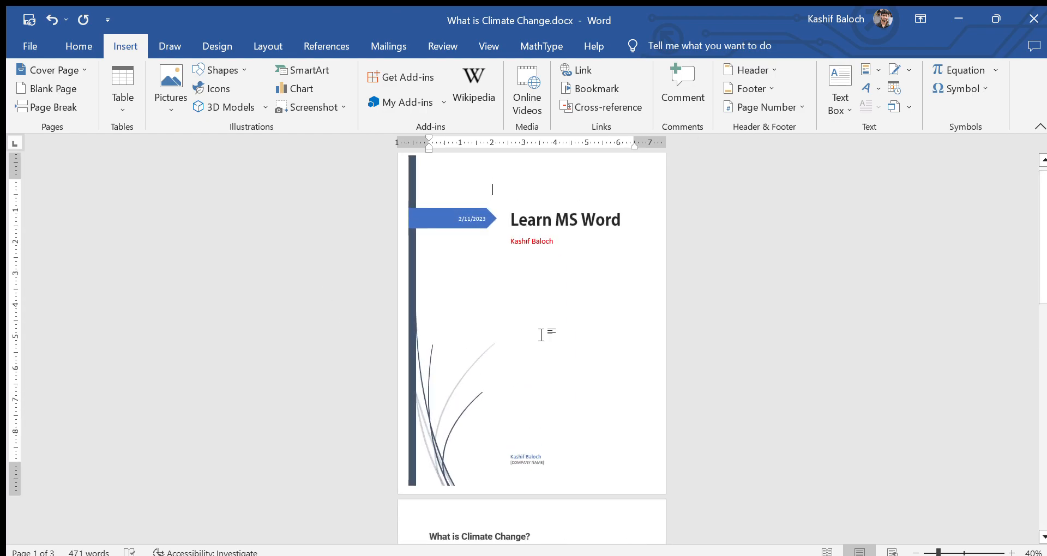
scroll(541, 335, up, 1)
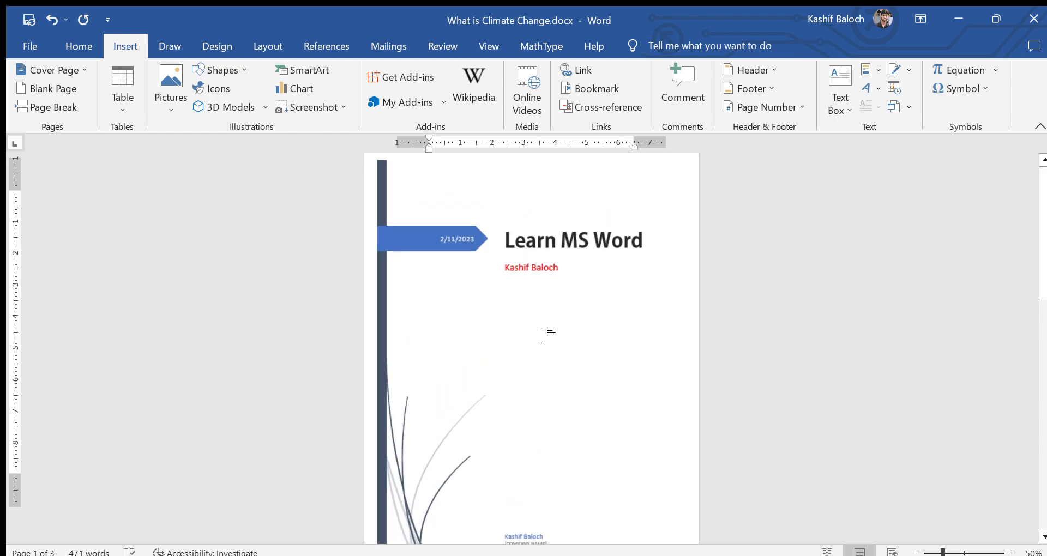
click(386, 191)
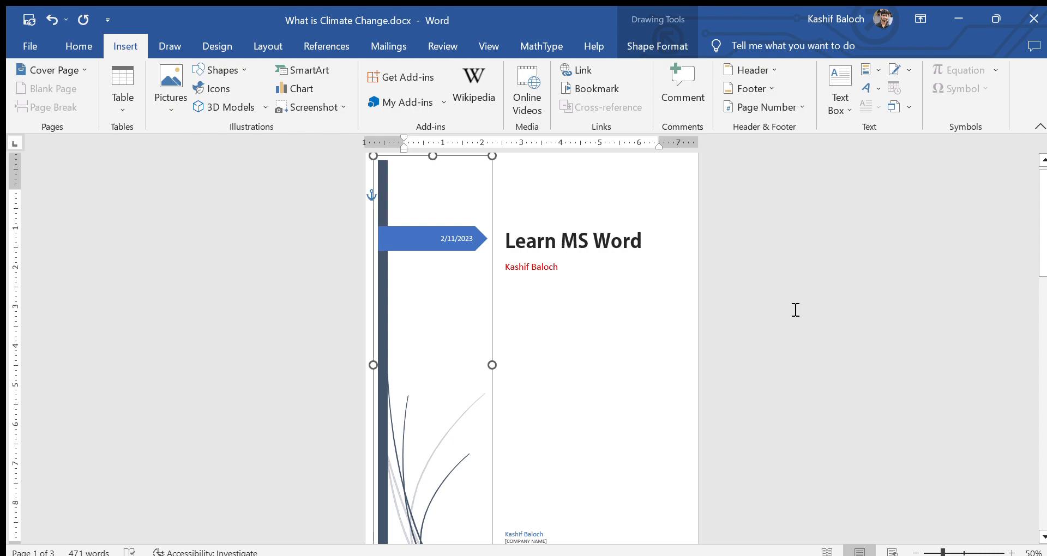
Insert a blank page between the cover page and the climate change text
click(587, 180)
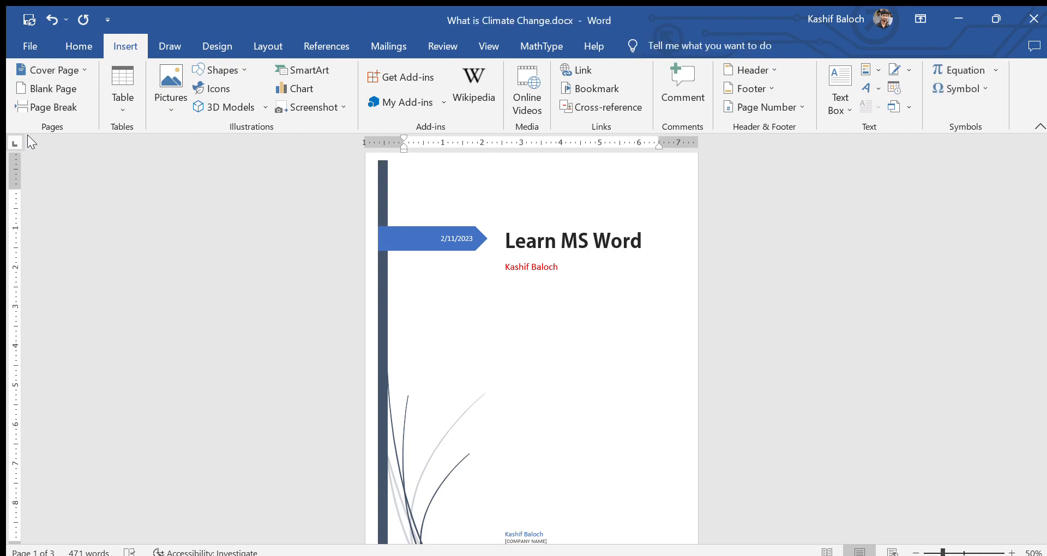
click(37, 86)
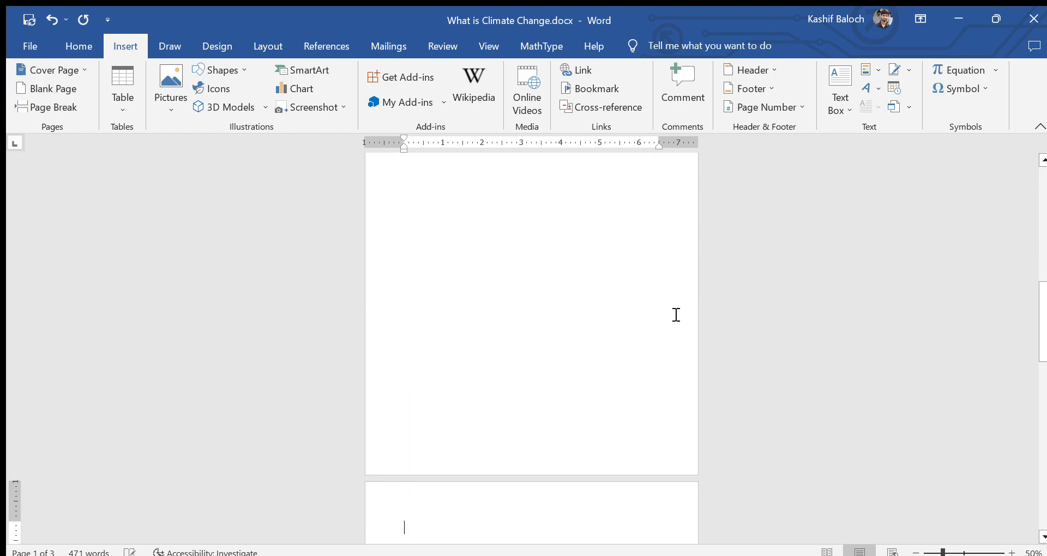
scroll(653, 344, up, 5)
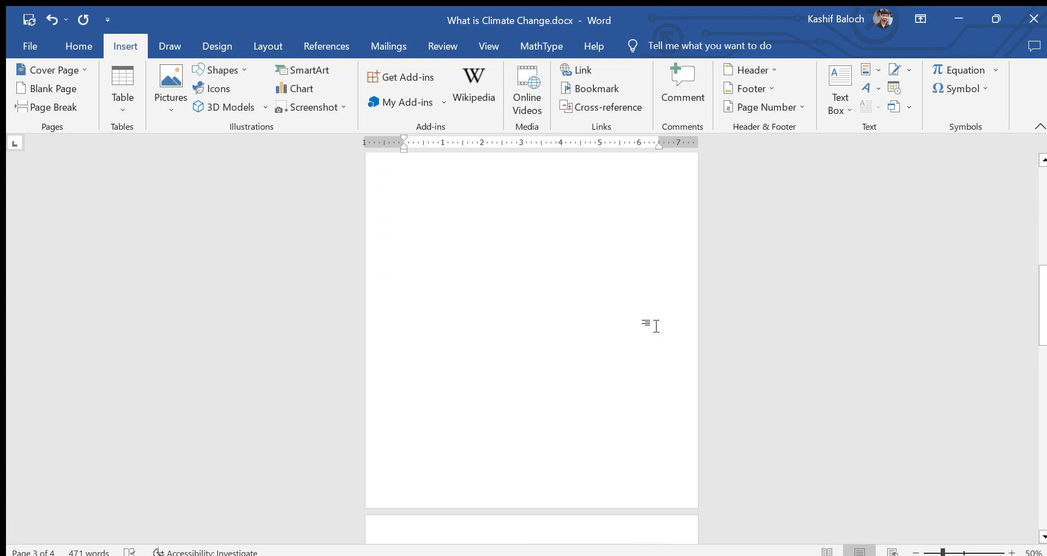
Review the inserted blank page and the climate change text that follows it
scroll(653, 326, down, 1)
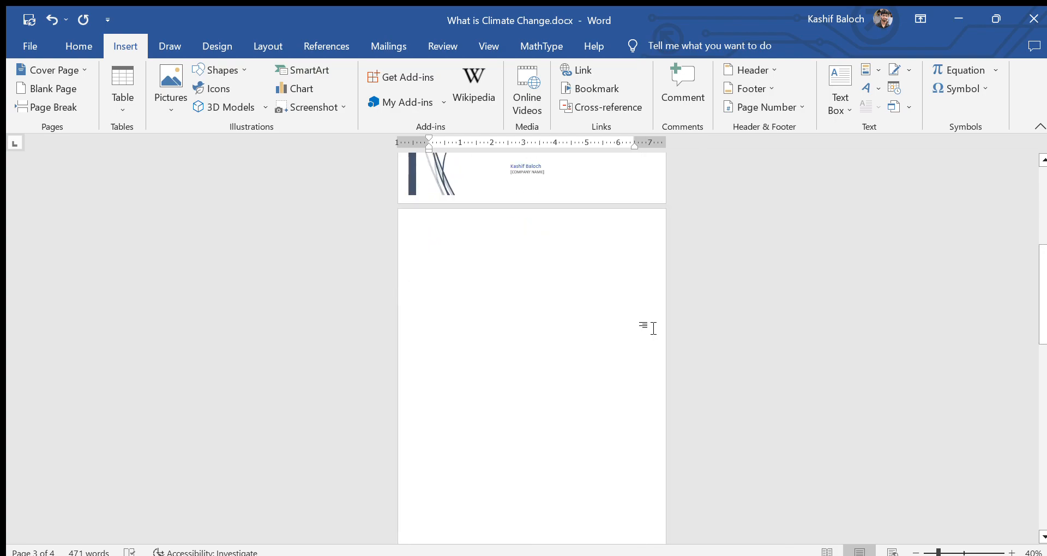
click(532, 262)
scroll(503, 461, down, 1)
scroll(505, 437, up, 1)
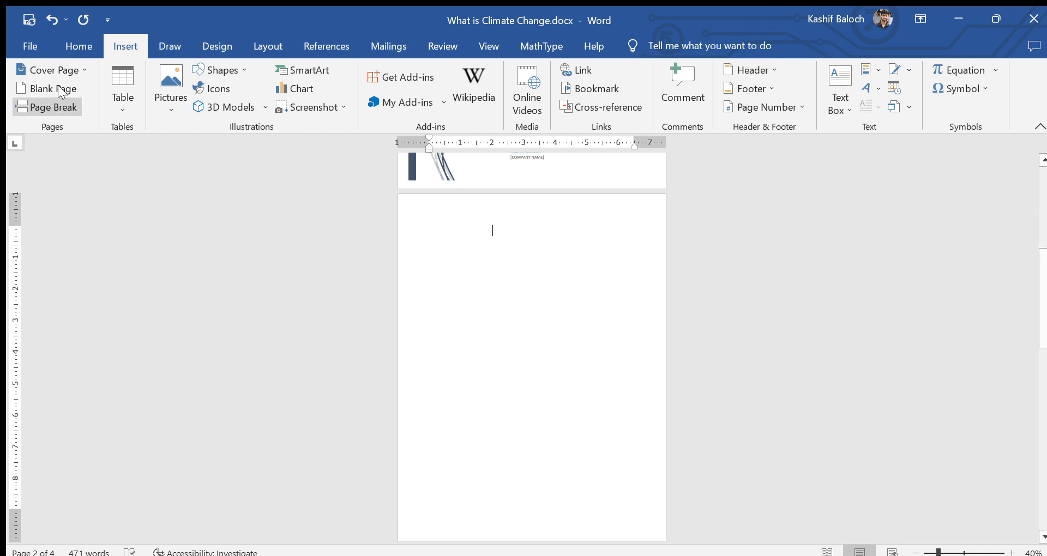
scroll(465, 258, down, 1)
scroll(524, 426, down, 10)
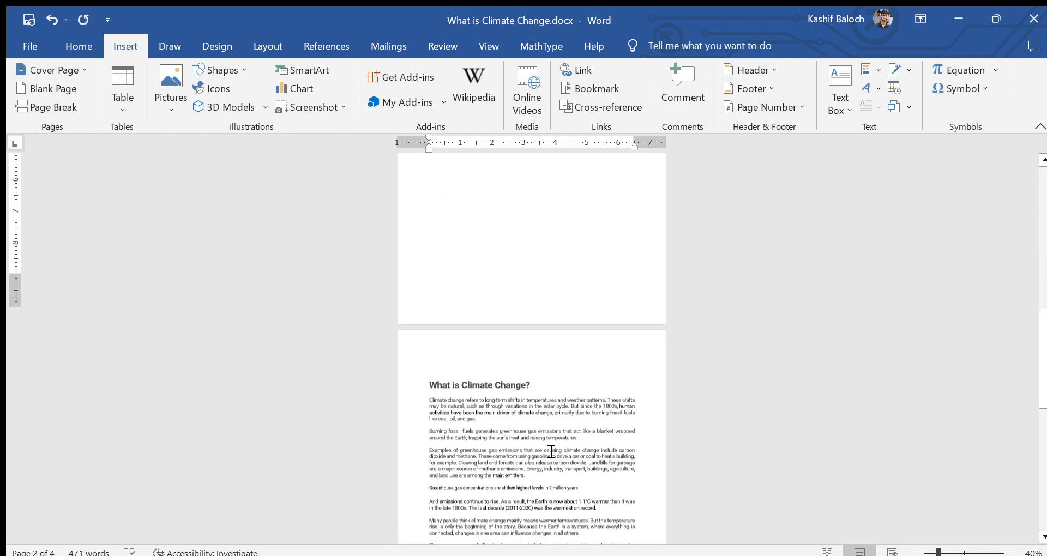
scroll(555, 448, up, 3)
scroll(555, 448, down, 6)
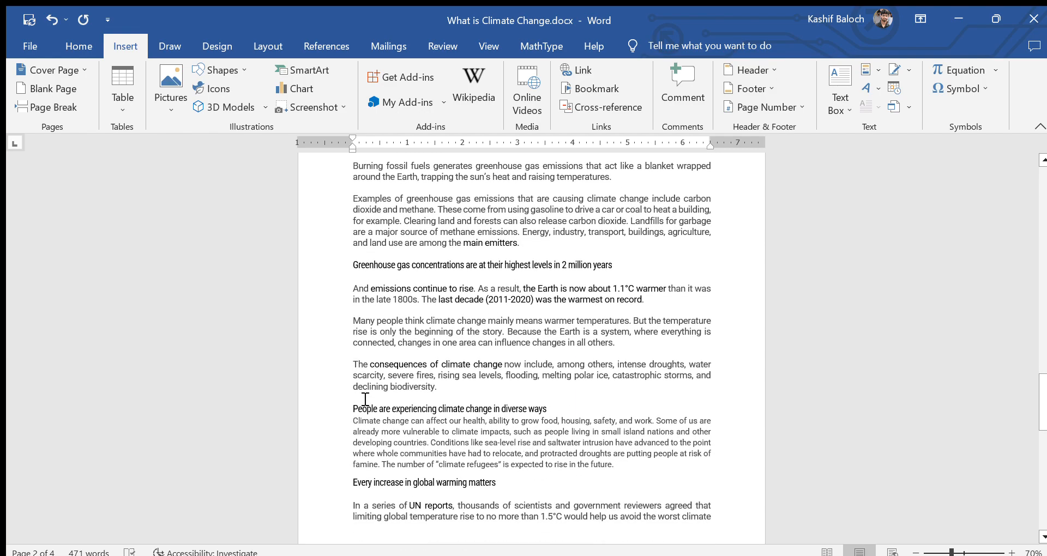
Make the heading "People are experiencing climate change in diverse ways" bold
drag(354, 405, 370, 396)
click(540, 406)
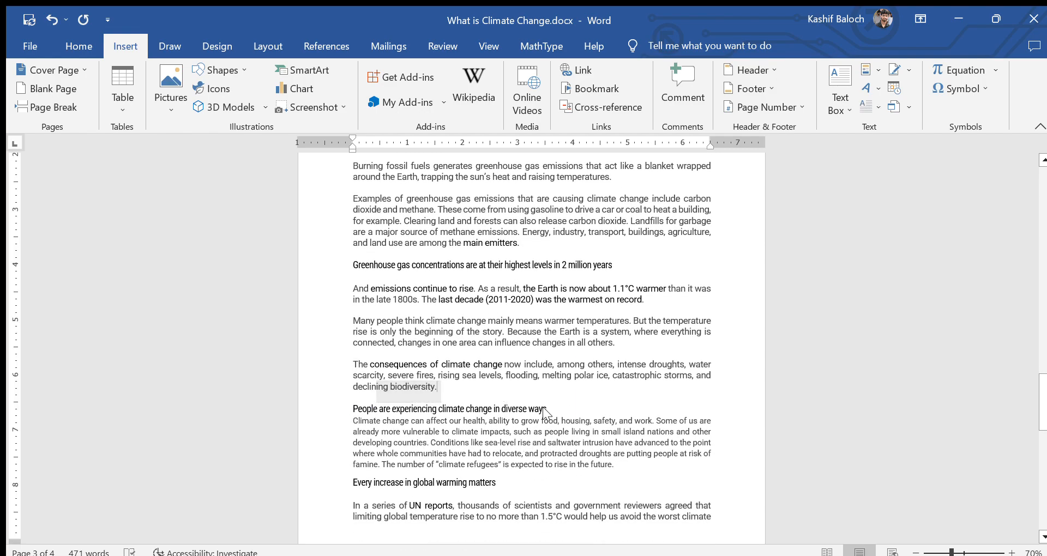
drag(558, 415, 334, 410)
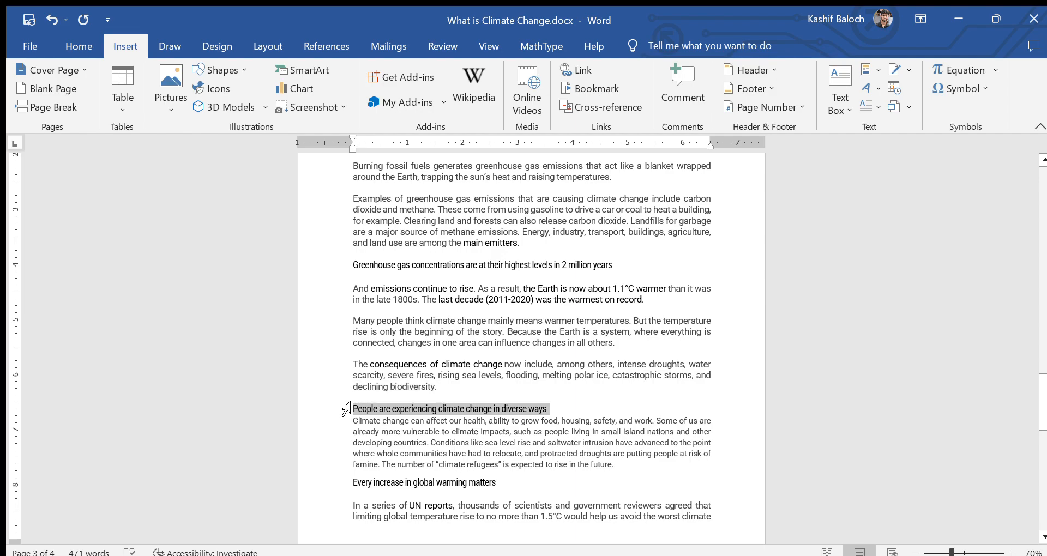
key(ctrl+b)
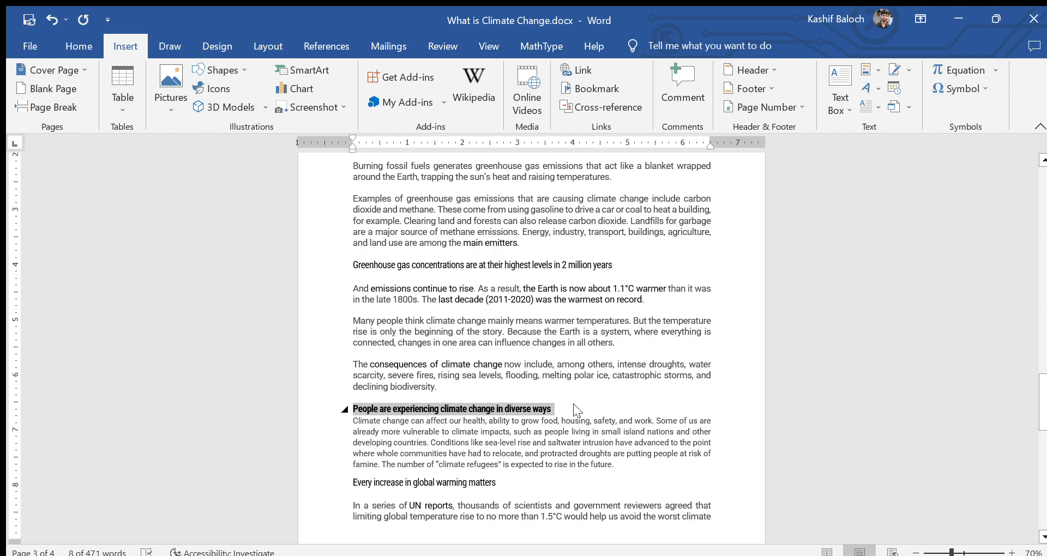
Add an empty line and a page break before the heading "People are experiencing climate change in diverse ways"
click(556, 403)
key(Return)
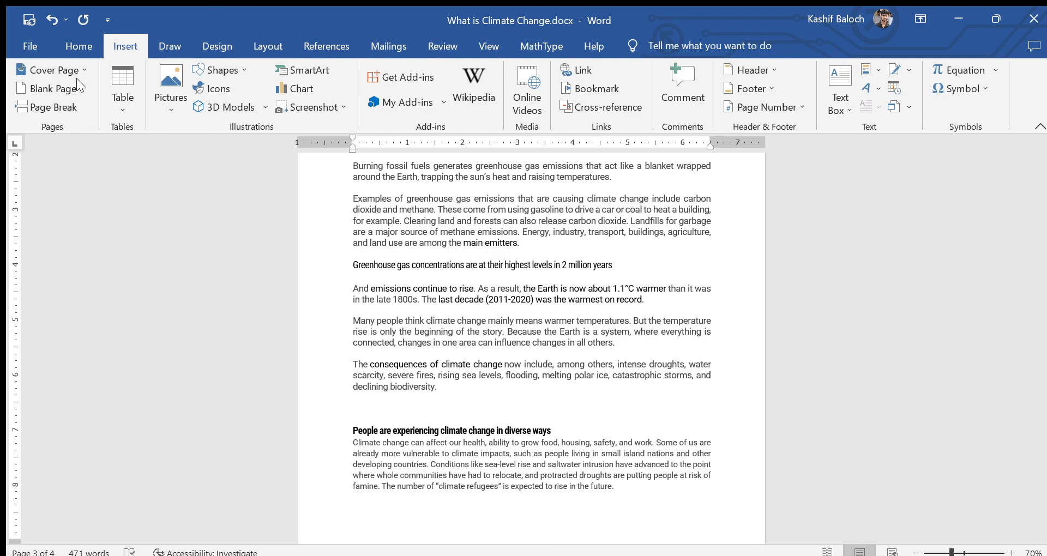
click(48, 108)
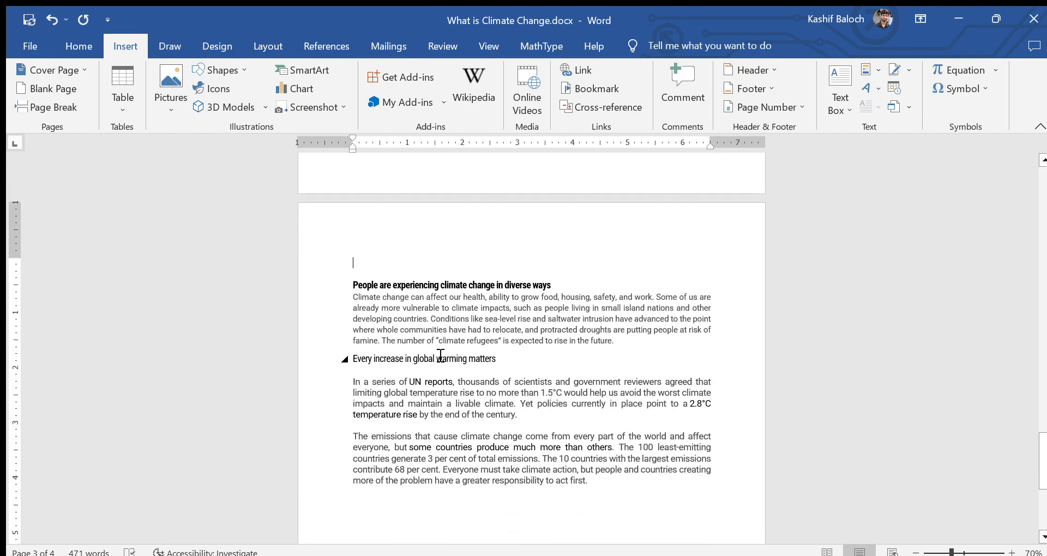
scroll(436, 363, down, 3)
scroll(450, 350, up, 2)
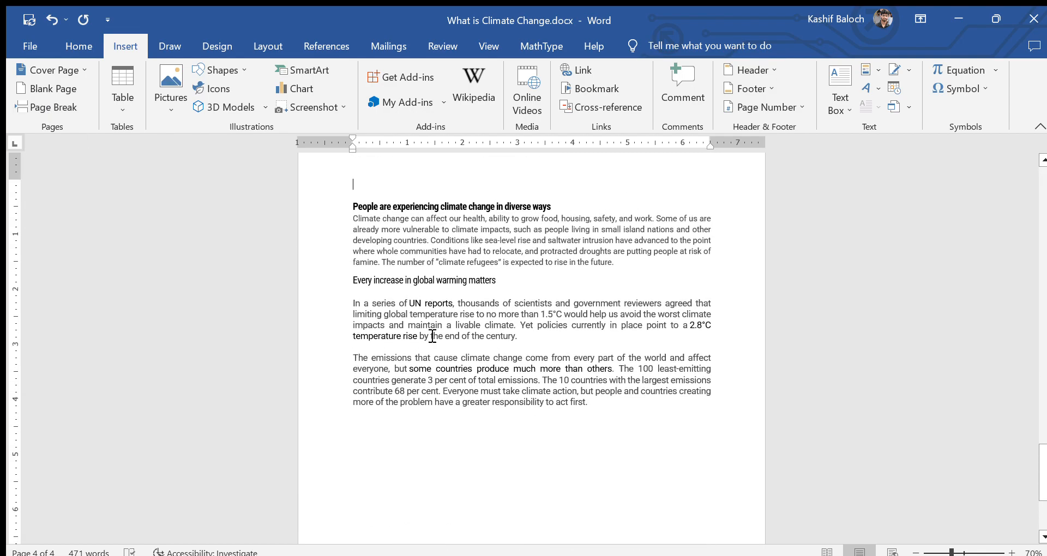
scroll(512, 255, up, 1)
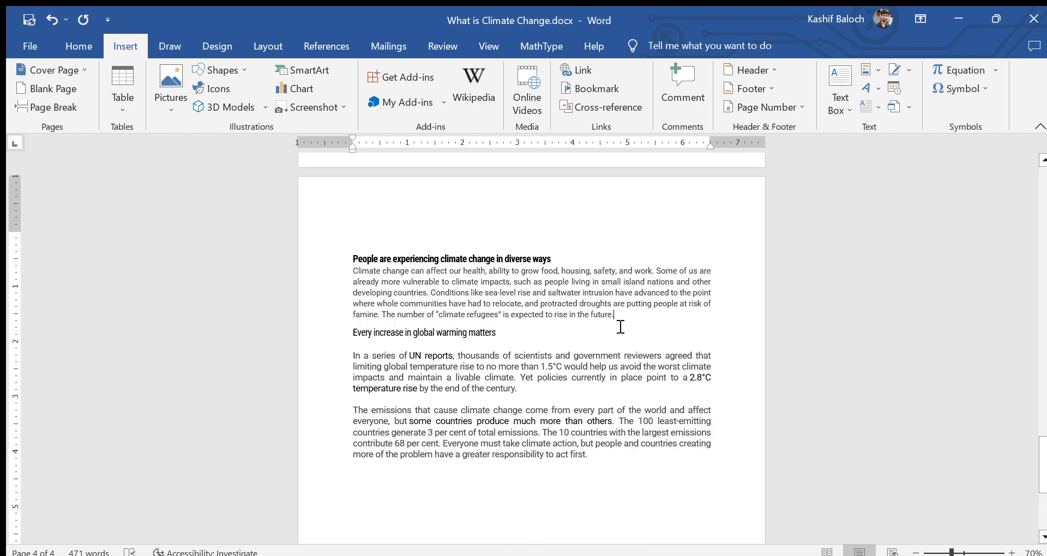
Insert a page break after the "climate refugees" paragraph so that "Every increase in global warming matters" starts a new page
drag(617, 316, 664, 461)
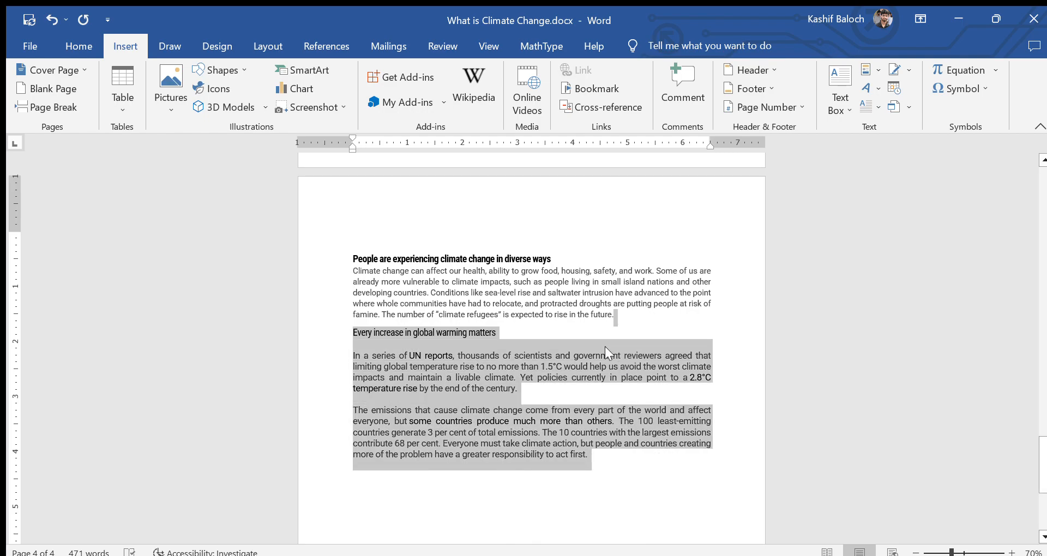
click(623, 316)
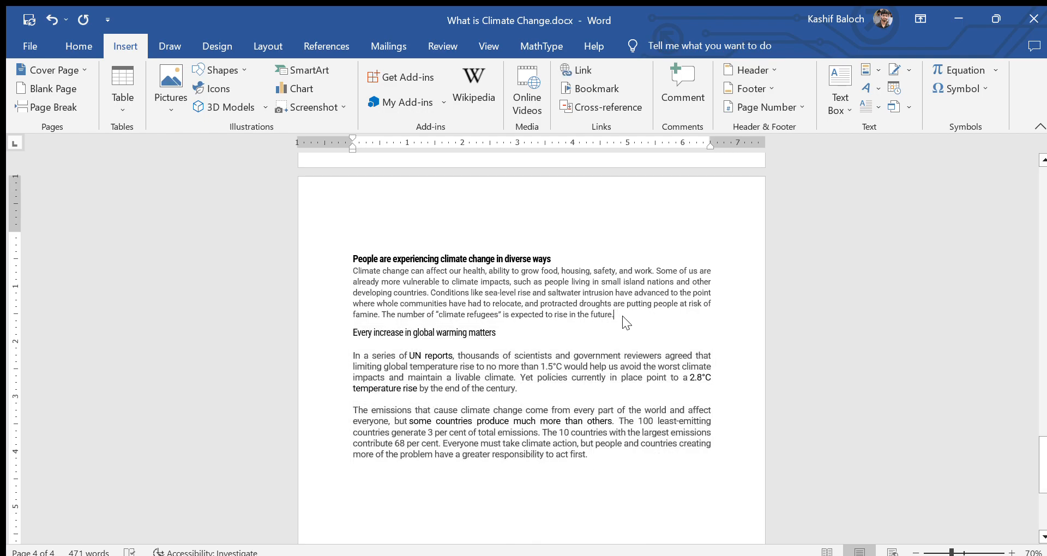
click(52, 107)
scroll(581, 502, down, 8)
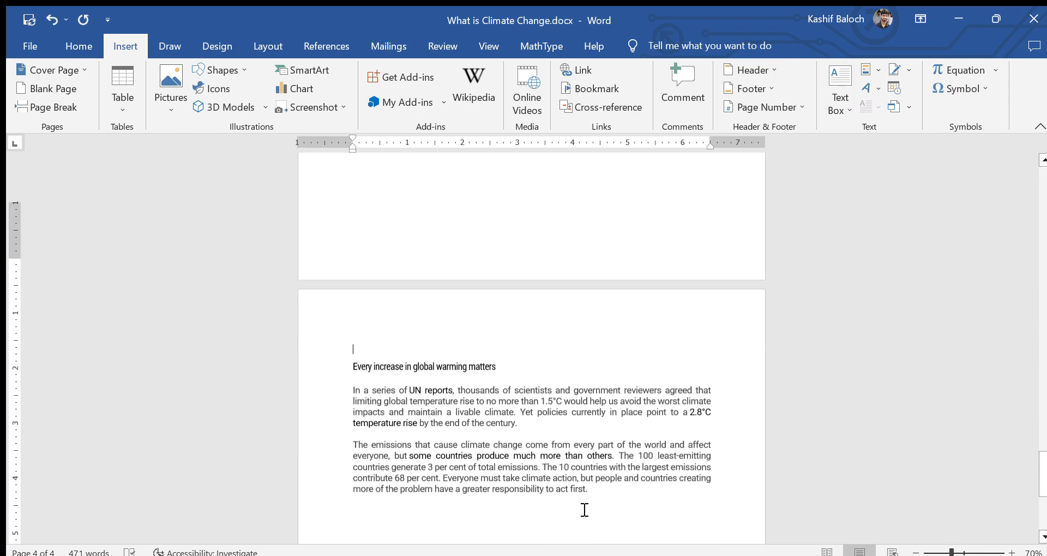
scroll(578, 494, up, 3)
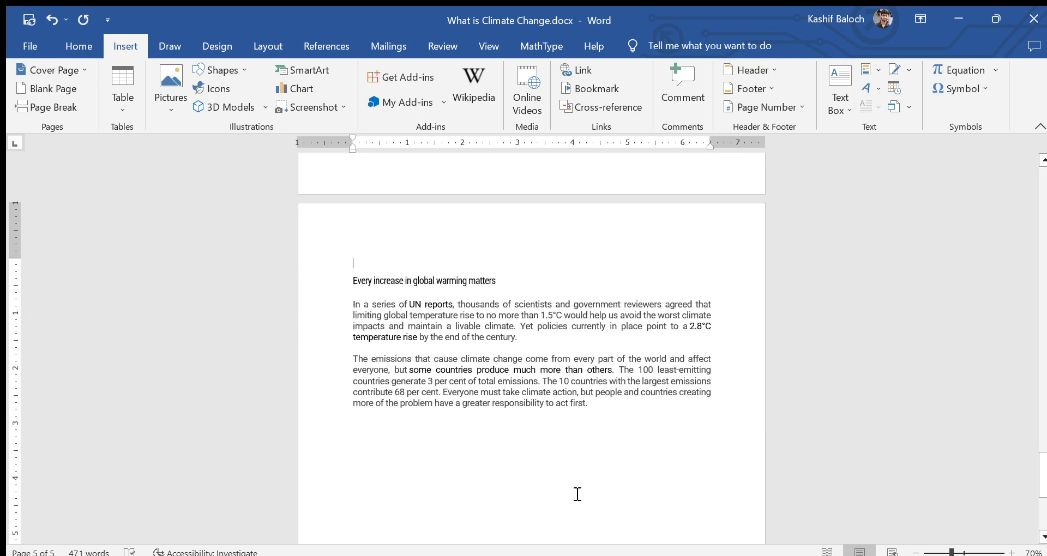
Insert a table with four columns and two rows below the last paragraph of the document
click(565, 458)
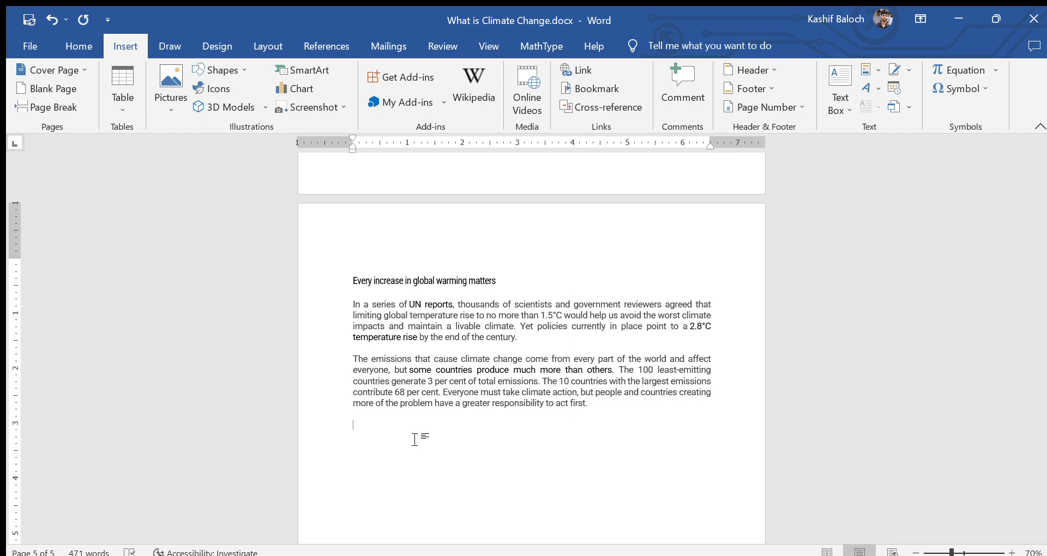
click(124, 91)
click(111, 142)
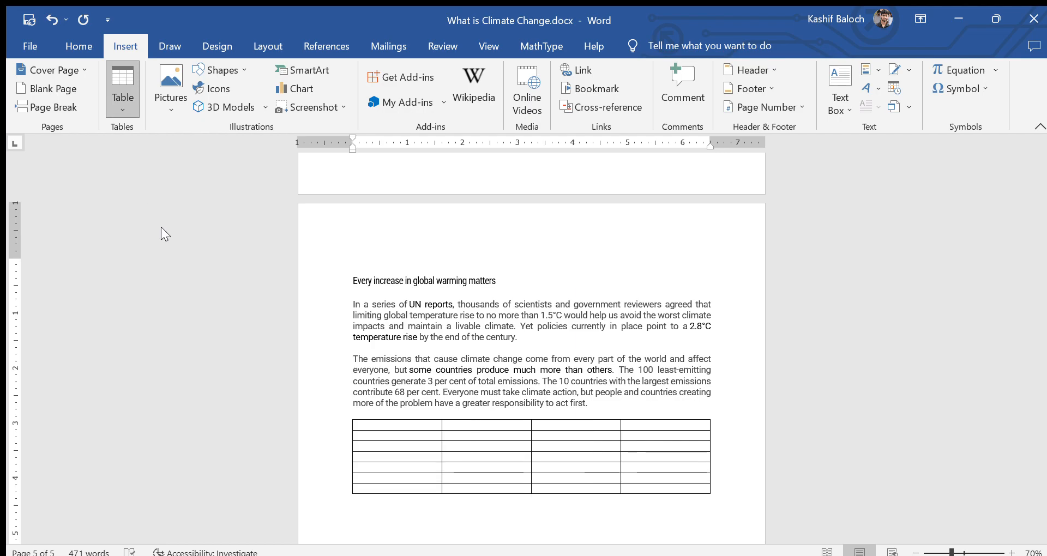
click(156, 151)
scroll(390, 458, up, 4)
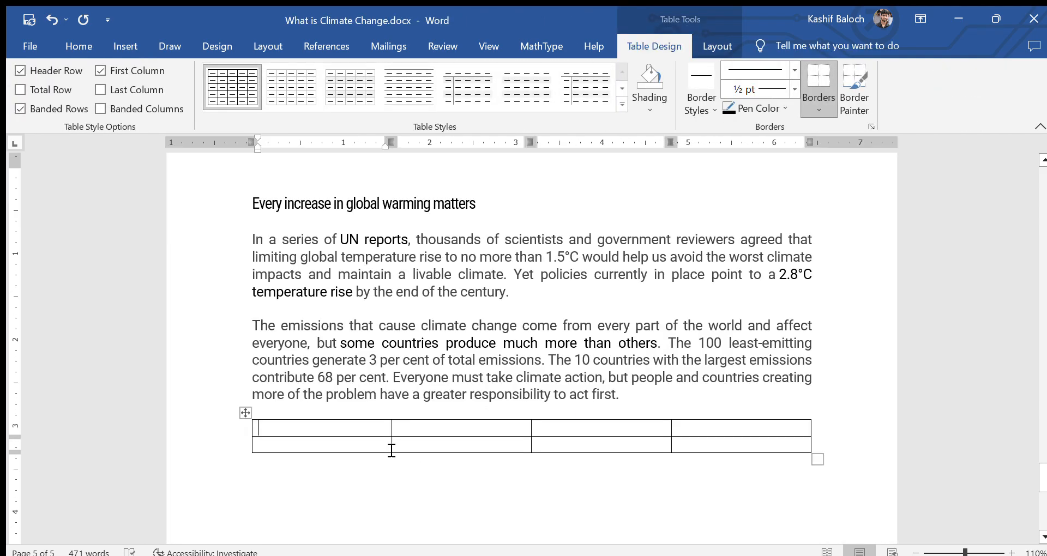
Fill the table's first row with the column headings Ser, Name, Contact and City
text(Ser)
key(Tab)
text(De)
text(ta)
key(BackSpace)
key(BackSpace)
key(BackSpace)
key(BackSpace)
text(Name)
key(Tab)
text(Contact)
key(Tab)
text(City)
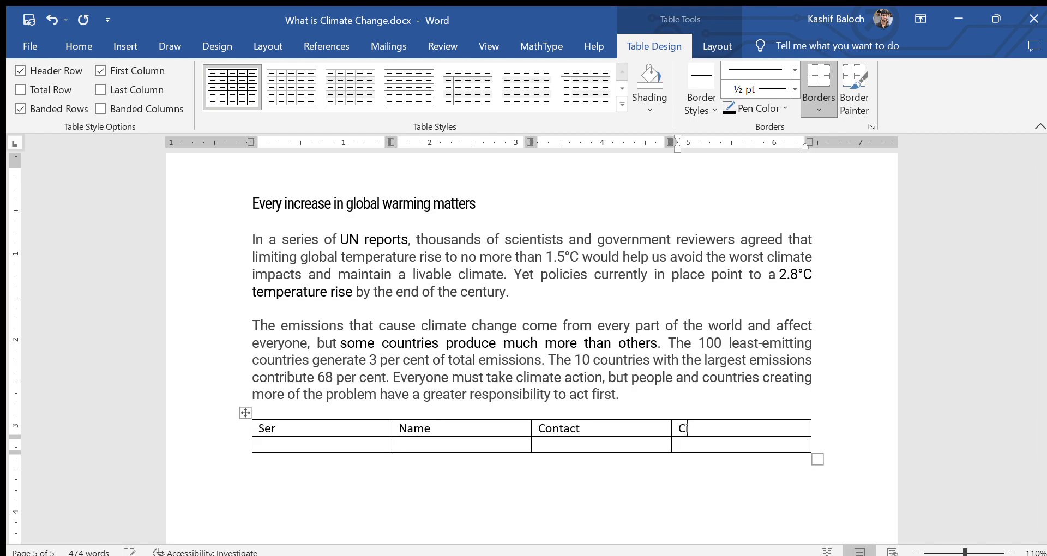
key(Tab)
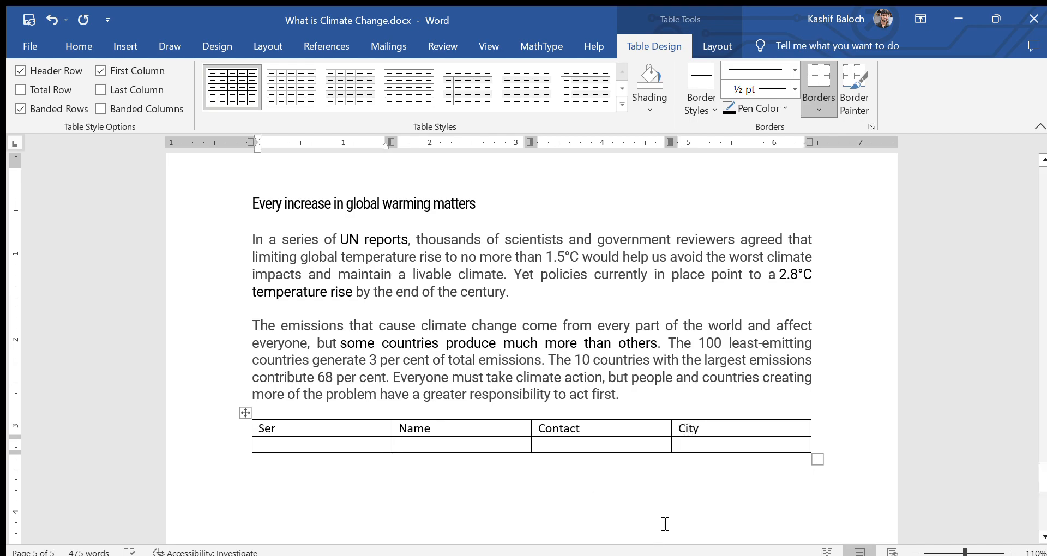
Apply a blue grid style with a solid blue header row and light blue banding to the whole table
scroll(666, 523, down, 3)
click(637, 443)
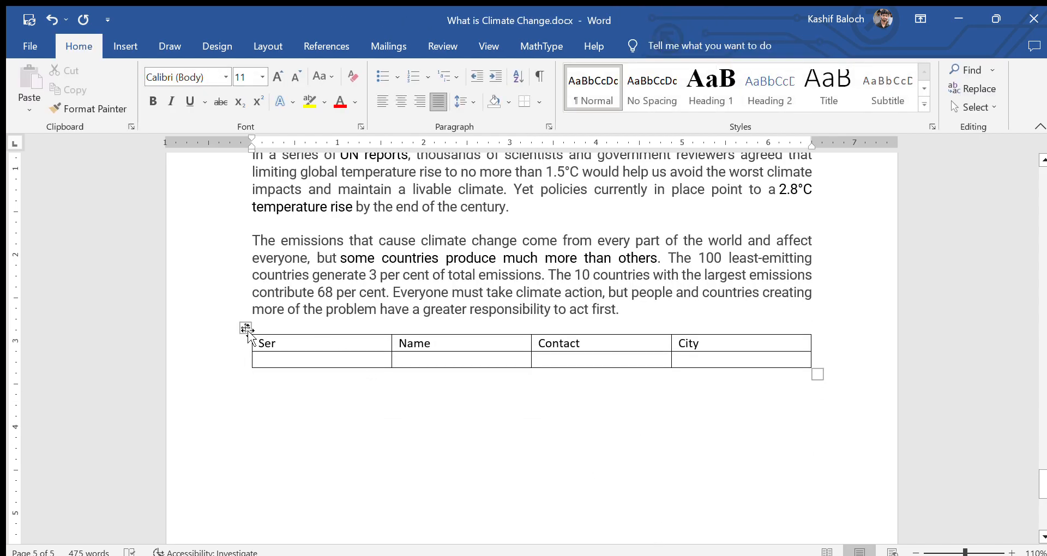
click(247, 328)
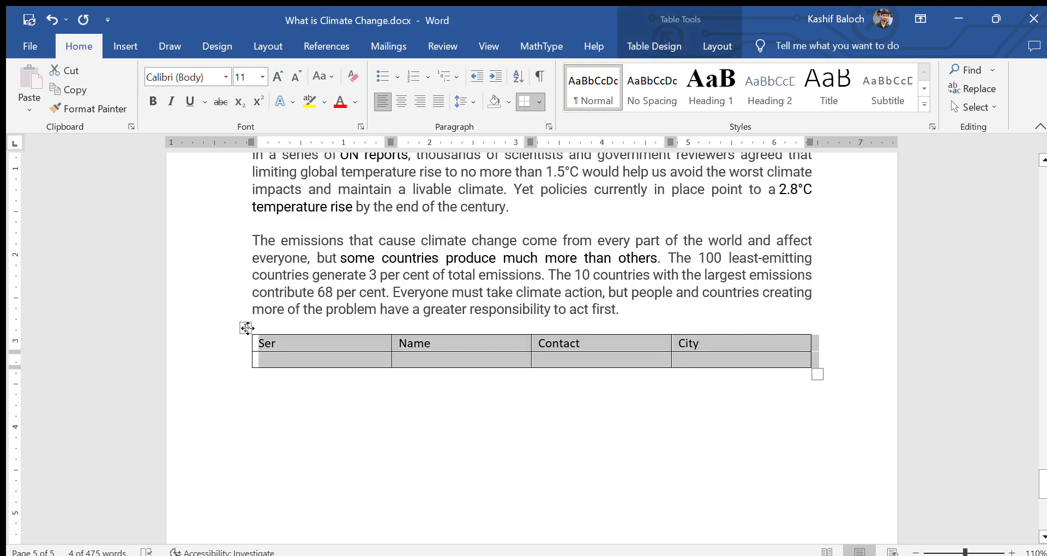
click(314, 429)
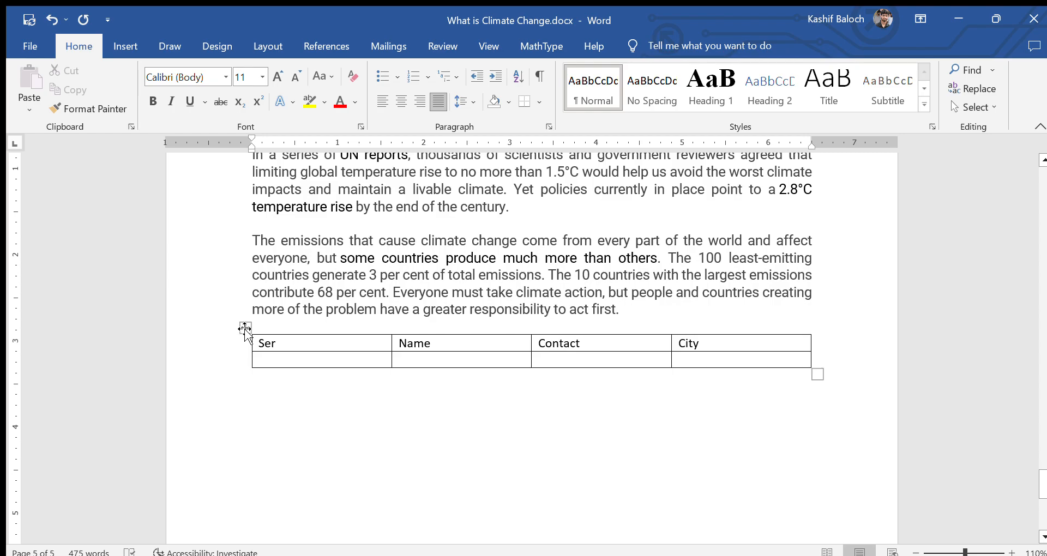
click(245, 329)
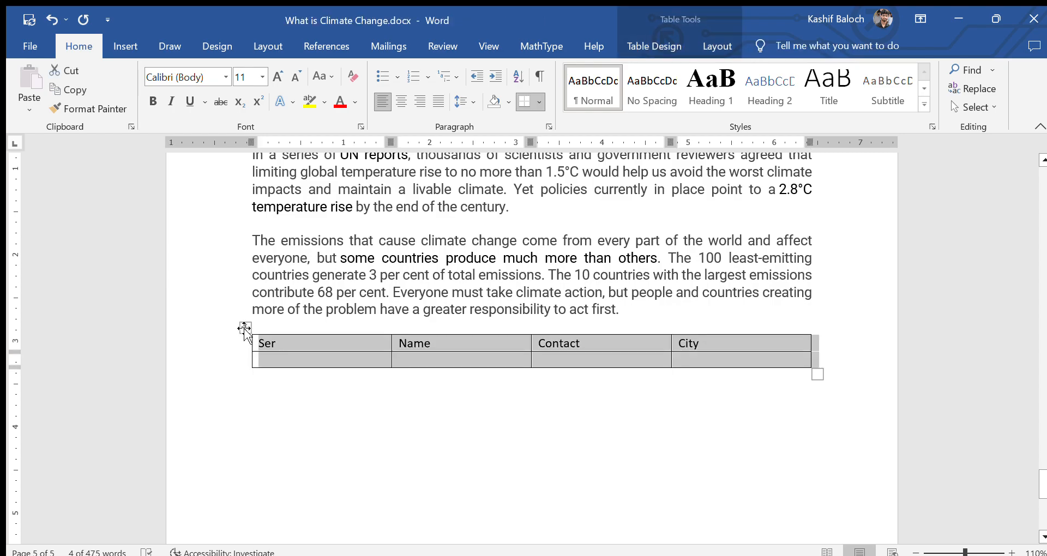
click(219, 46)
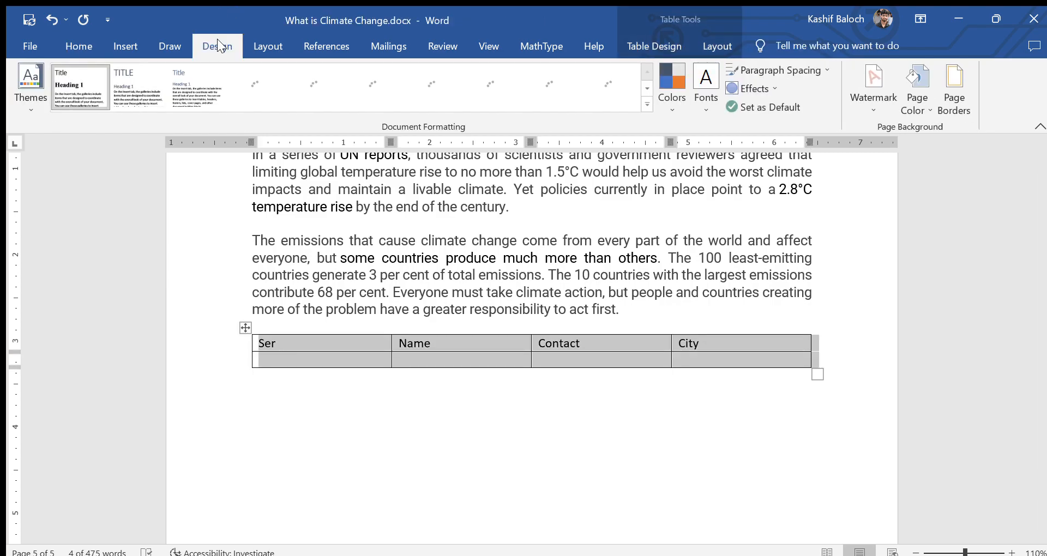
click(257, 374)
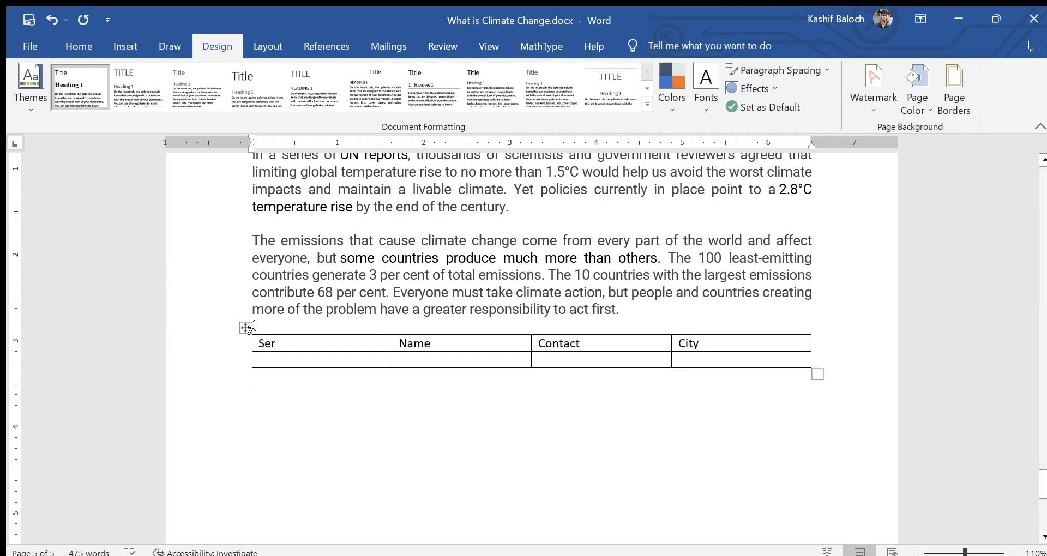
click(245, 327)
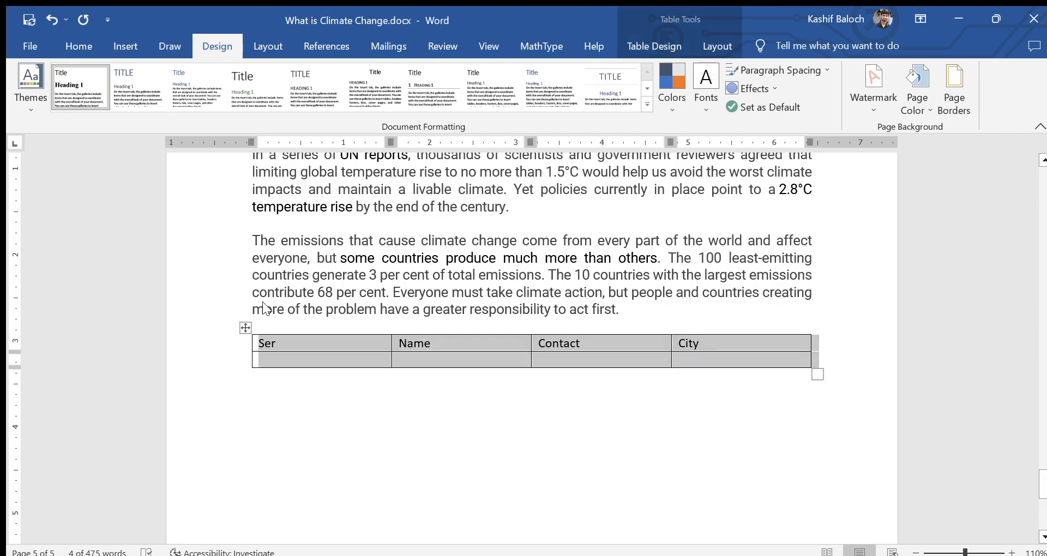
click(647, 43)
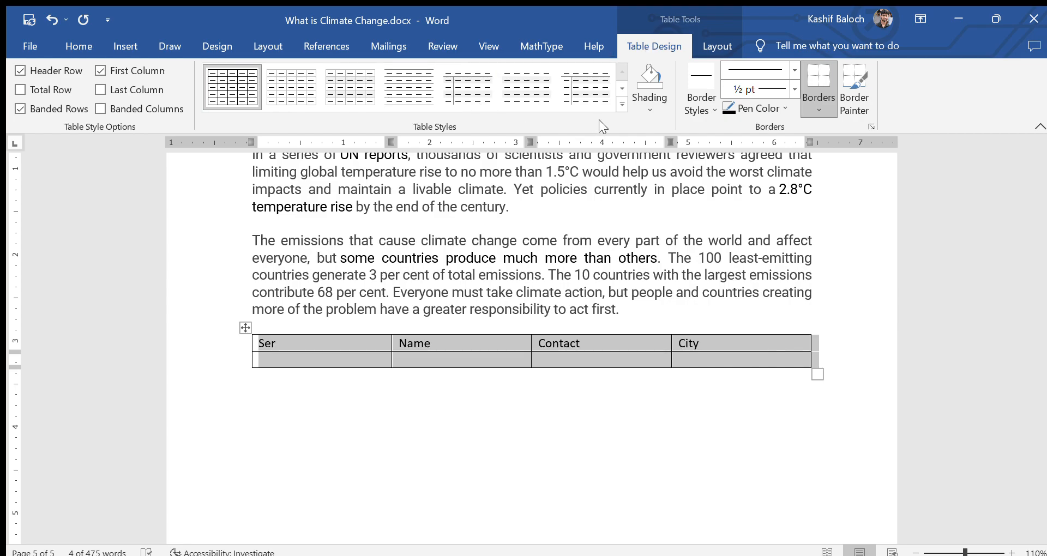
click(617, 98)
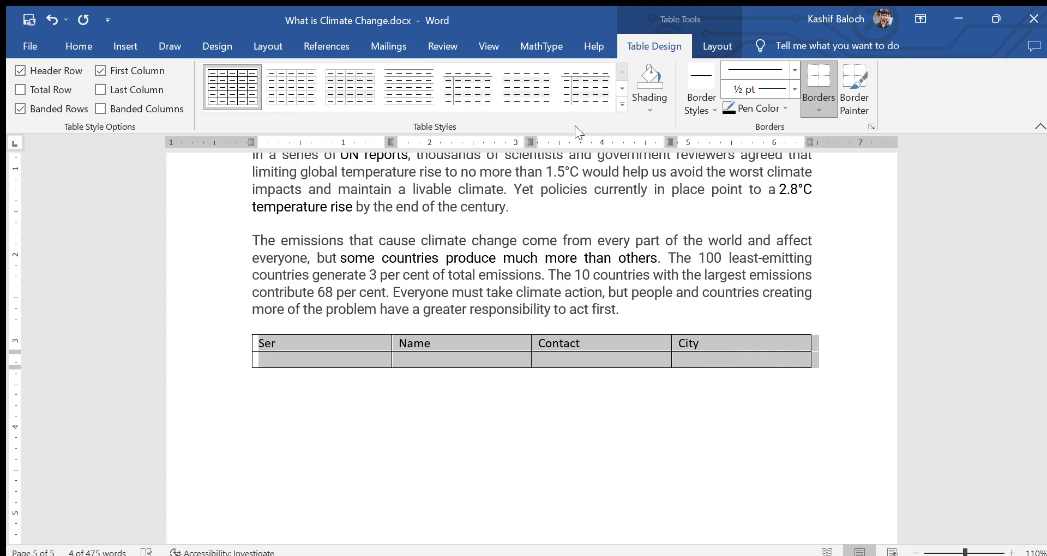
click(299, 309)
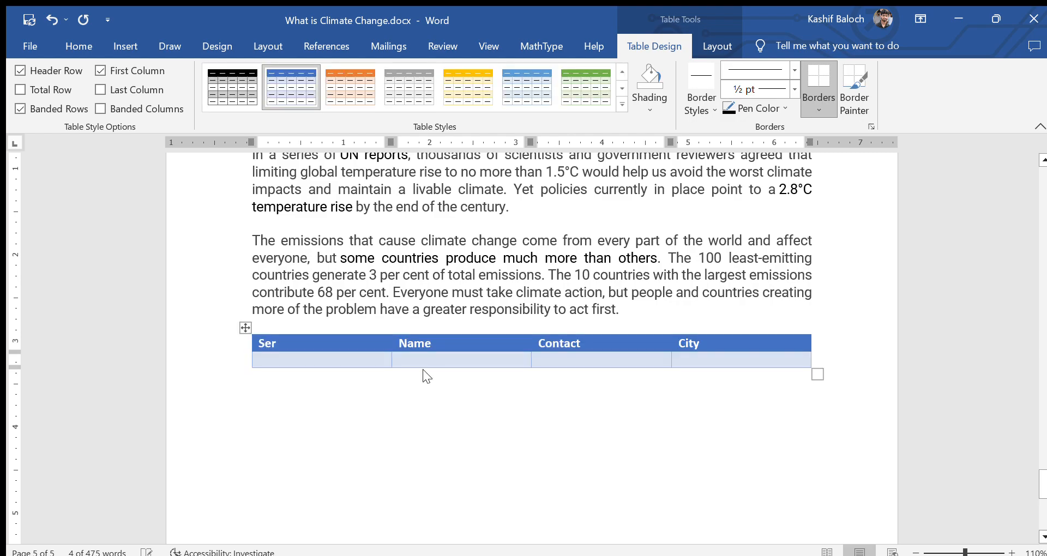
Narrow the table's Ser column and widen the Name column slightly towards Contact
click(566, 456)
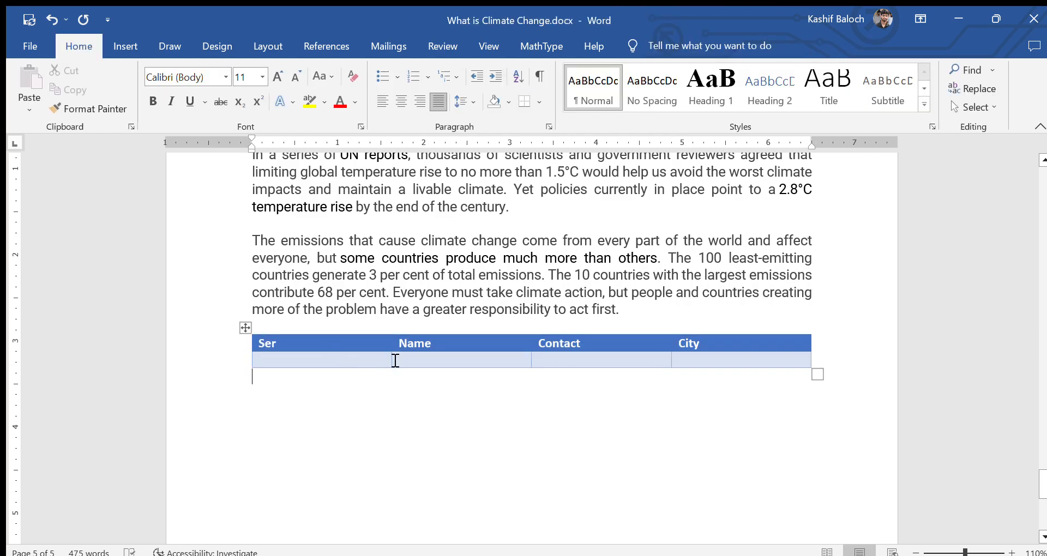
drag(397, 368, 306, 373)
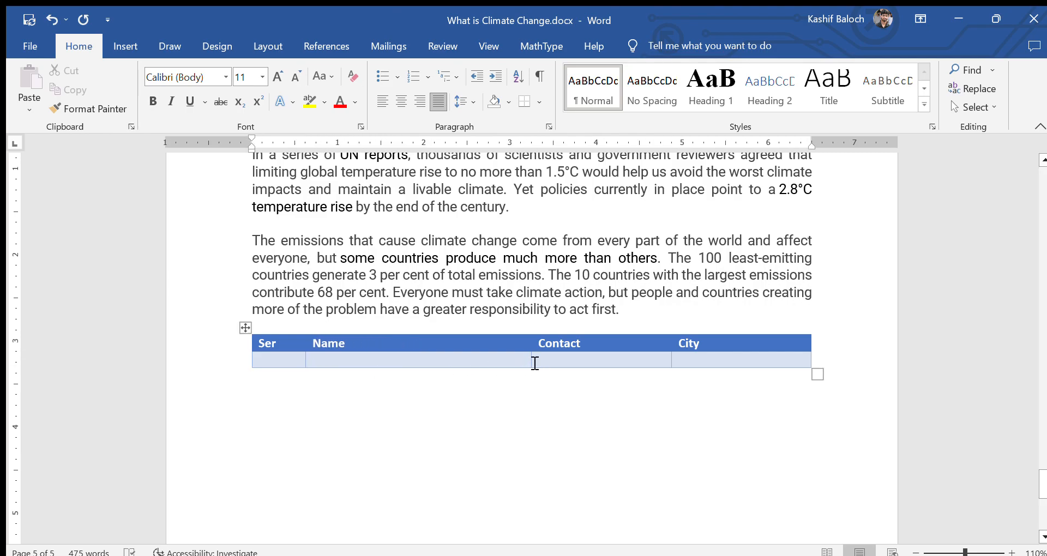
drag(537, 361, 546, 360)
Center the headings in the table's header row
click(380, 343)
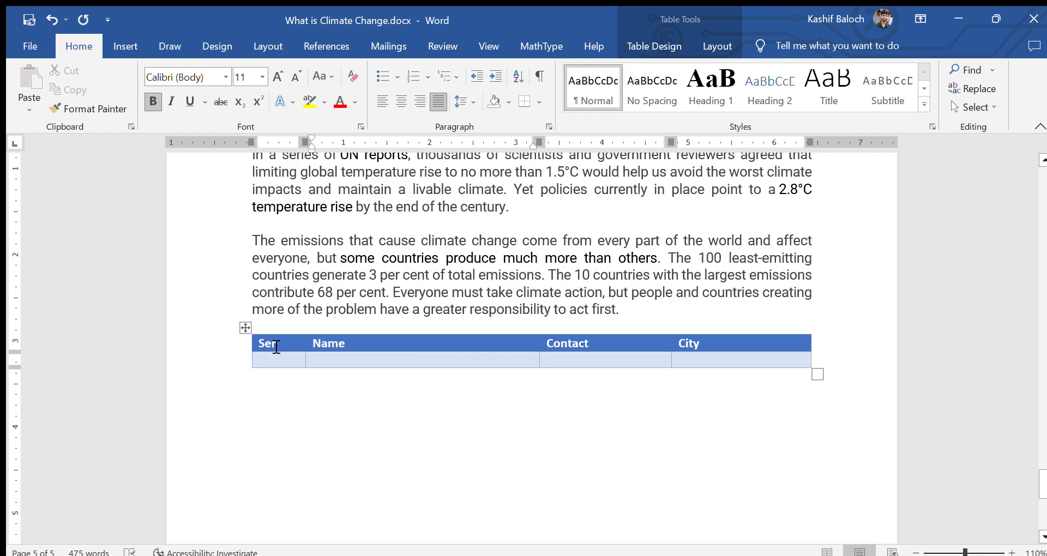
click(249, 345)
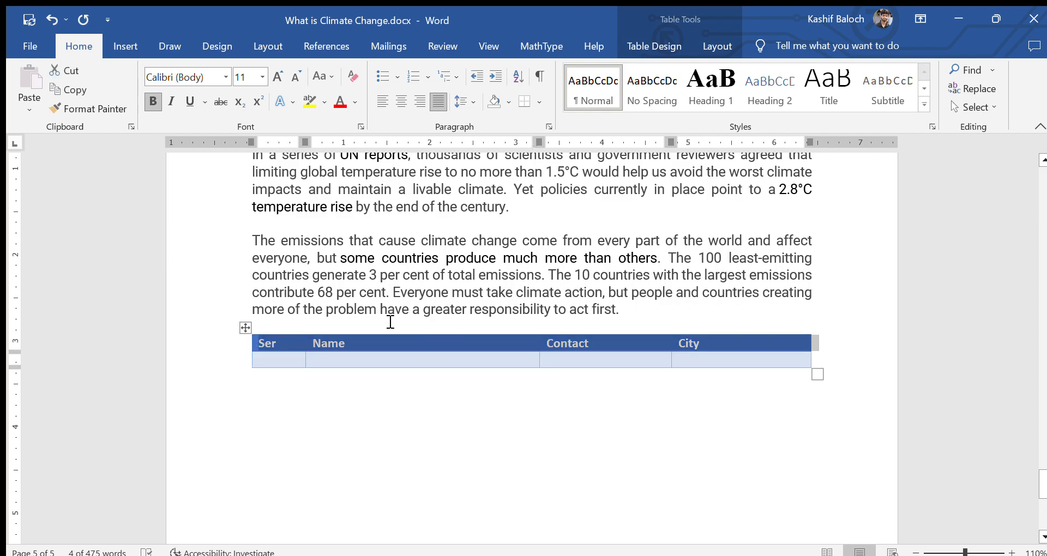
key(ctrl+e)
click(393, 405)
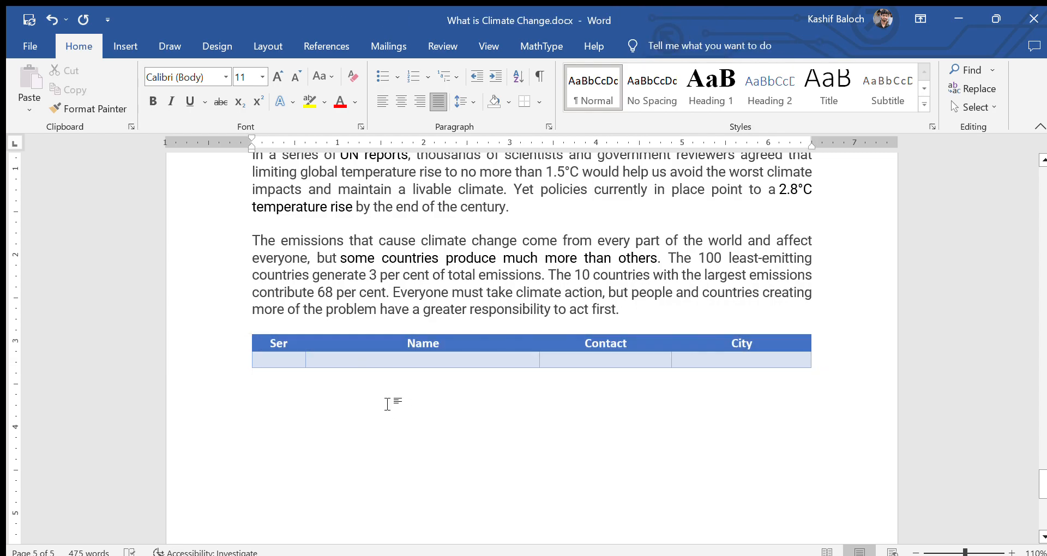
Add the note "Ctrl+E" as a separate paragraph below the table
key(Return)
text(Ctrl+E)
drag(288, 348, 798, 343)
click(327, 405)
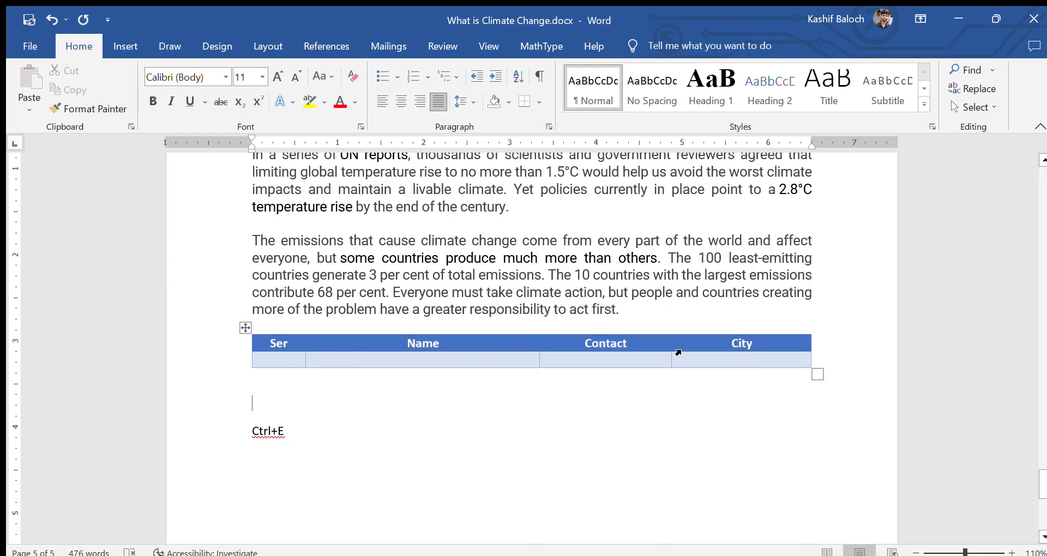
Enter a first name in the Name column of the first data row and add another row beneath it
click(290, 361)
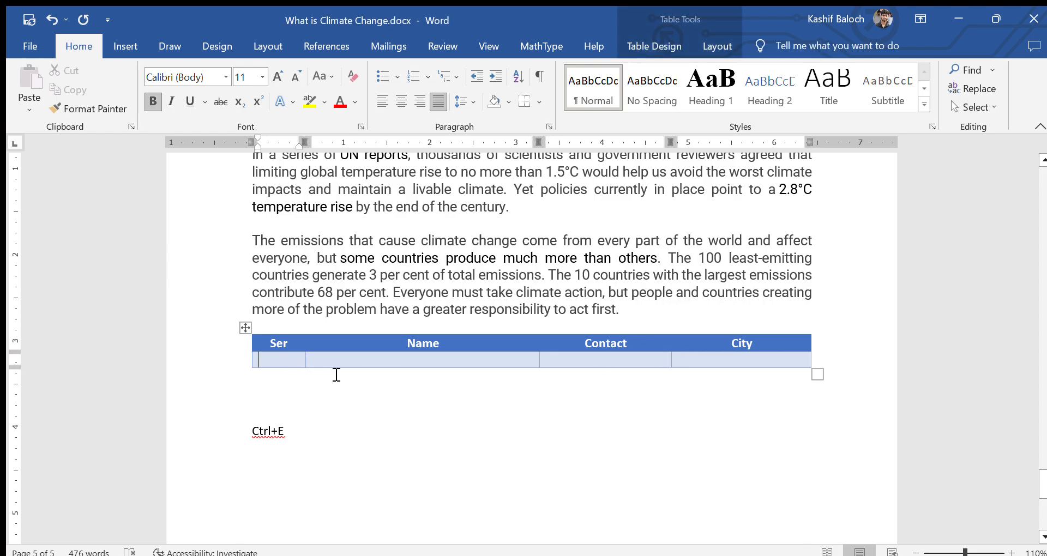
click(367, 359)
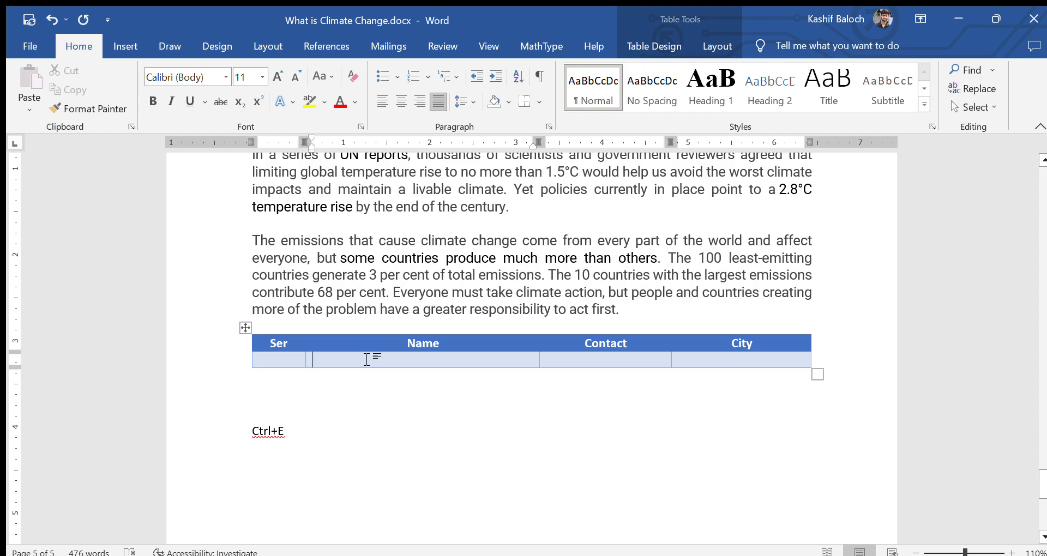
text(Kashif)
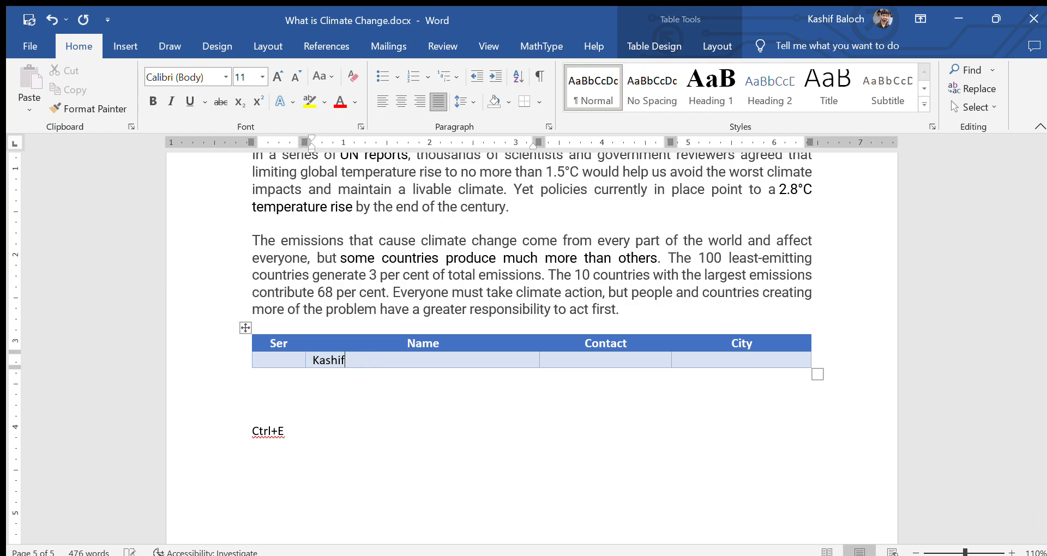
key(Tab)
key(Tab)
key(Tab)
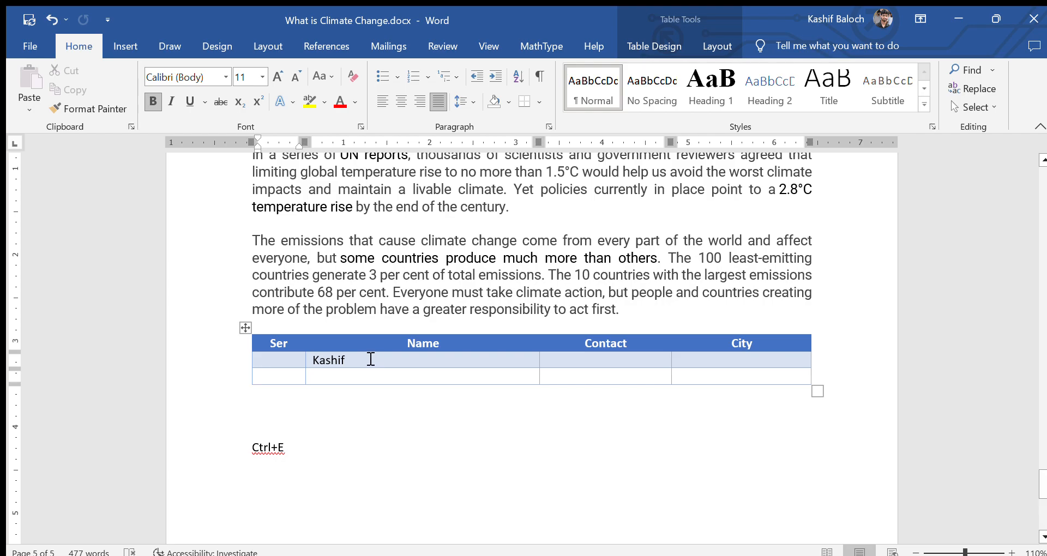
Write the note "Tab" on the empty line between the table and the Ctrl+E note
click(785, 364)
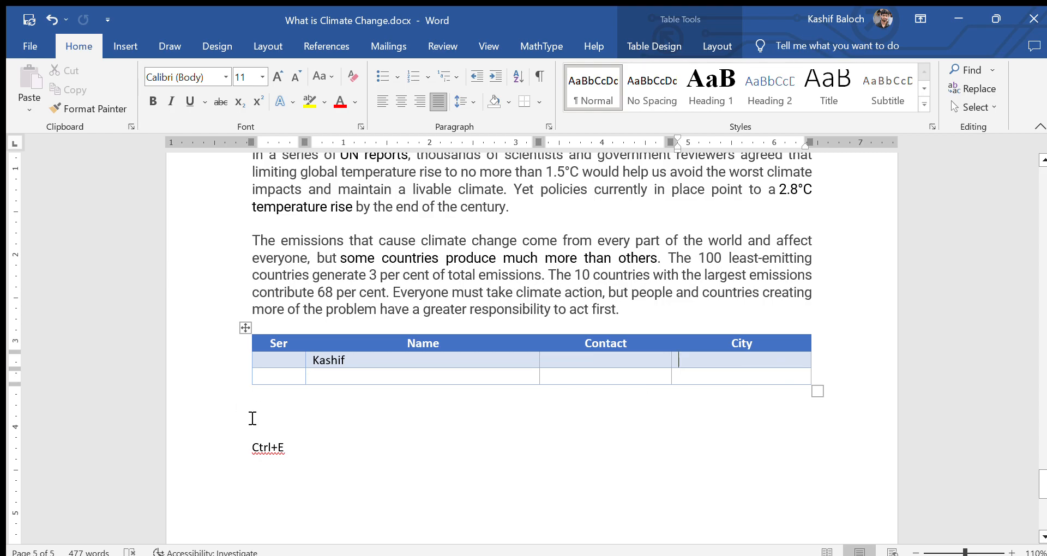
click(253, 418)
text(Tab)
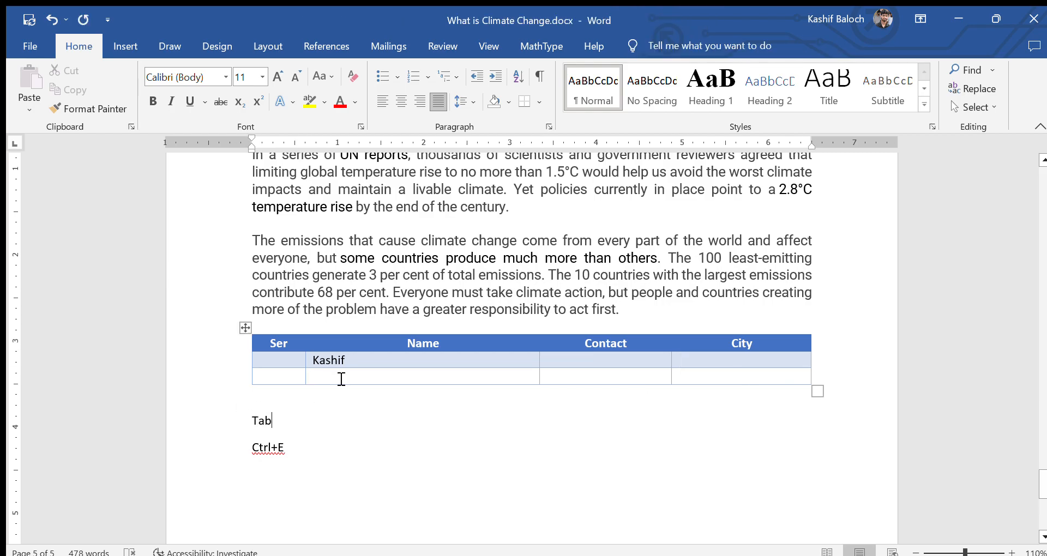
Extend the table with more empty rows until it has nine rows below the header
click(341, 379)
key(Tab)
key(Tab)
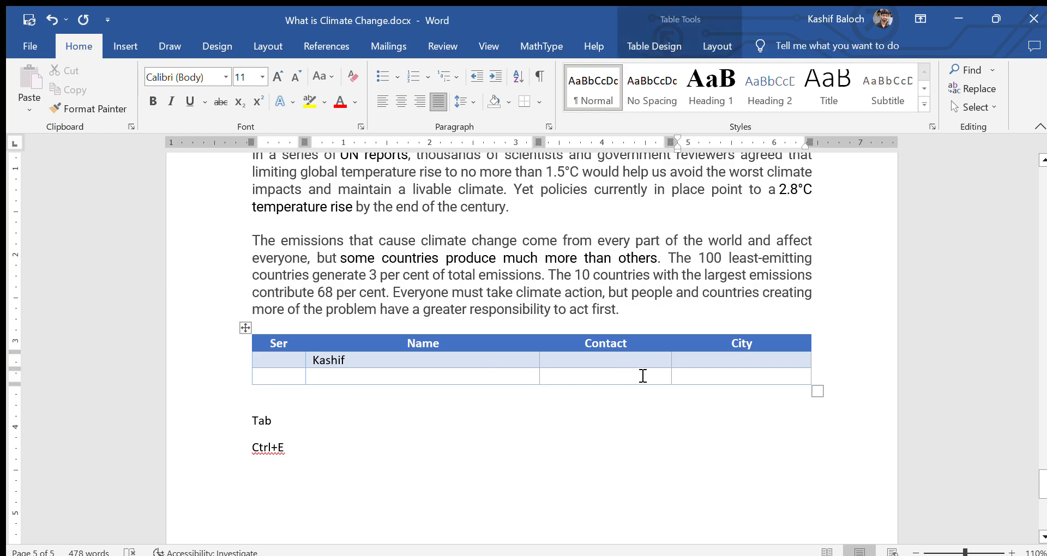
key(Tab)
key(Tab)
key(Tab)
key(Tab)
key(Tab)
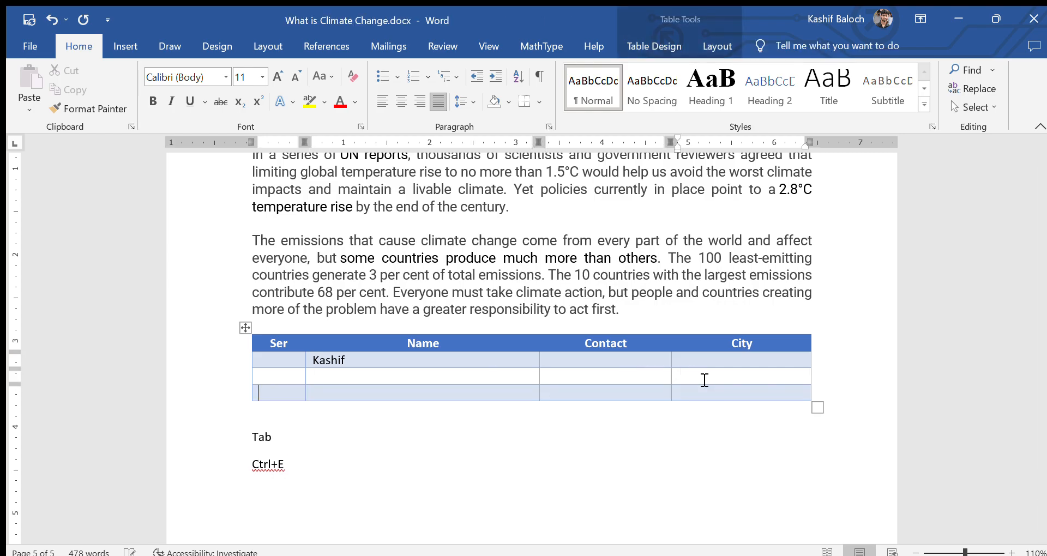
key(Tab)
key(Tab)
key(Tab)
key(Tab)
key(Tab)
key(Tab)
key(Tab)
key(Tab)
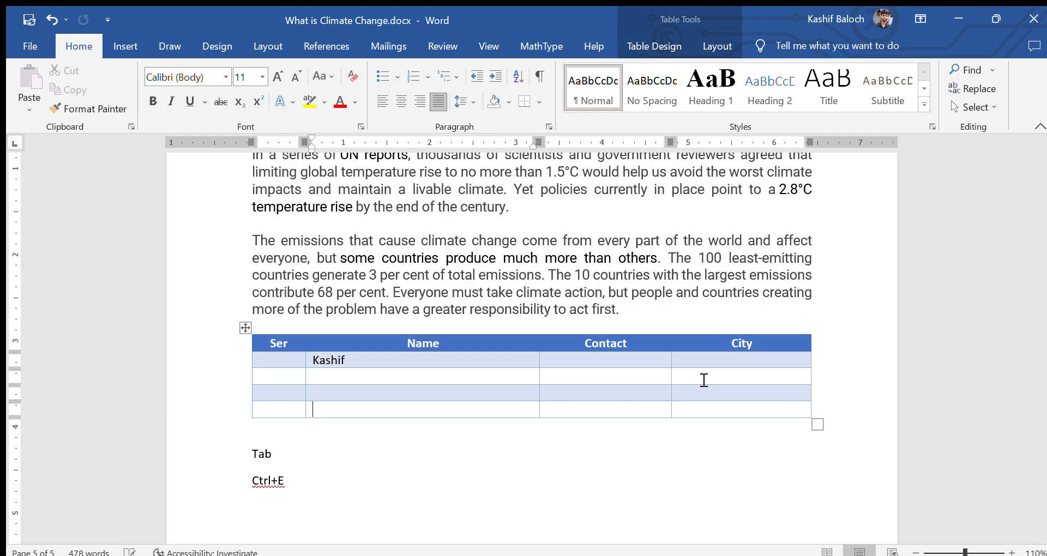
key(Tab)
key(Tab)
key(Tab)
key(Tab)
key(Tab)
key(Tab)
key(Tab)
key(Tab)
key(Tab)
key(Tab)
key(Tab)
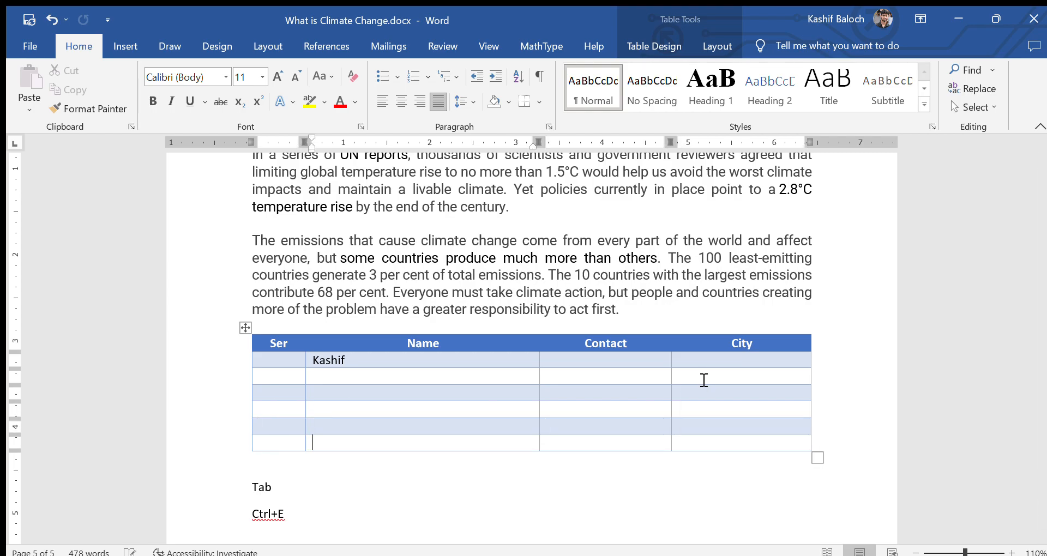
key(Tab)
key(Tab)
key(Tab)
key(Tab)
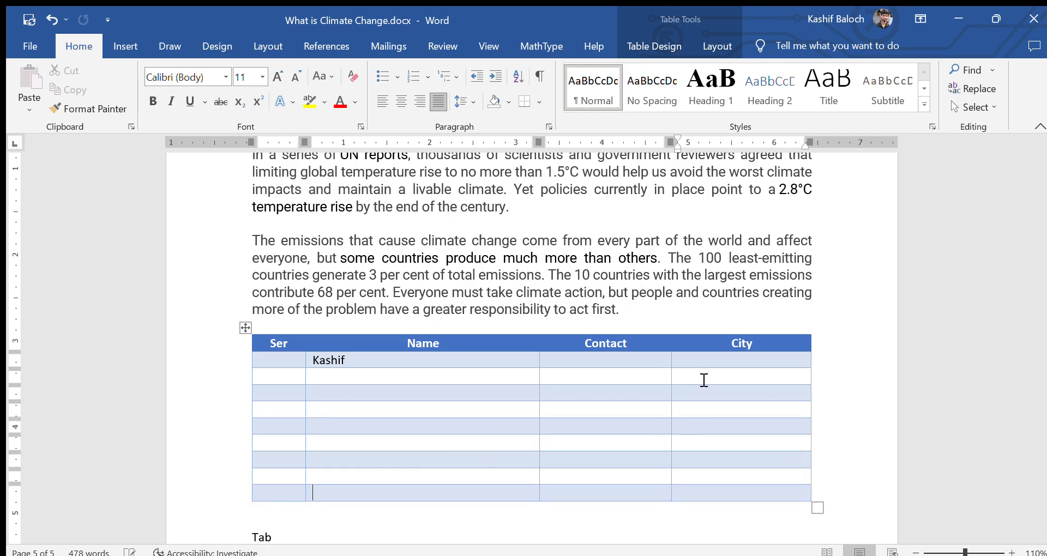
Fill the remaining eight cells of the Name column with one first name per row
drag(282, 359, 280, 491)
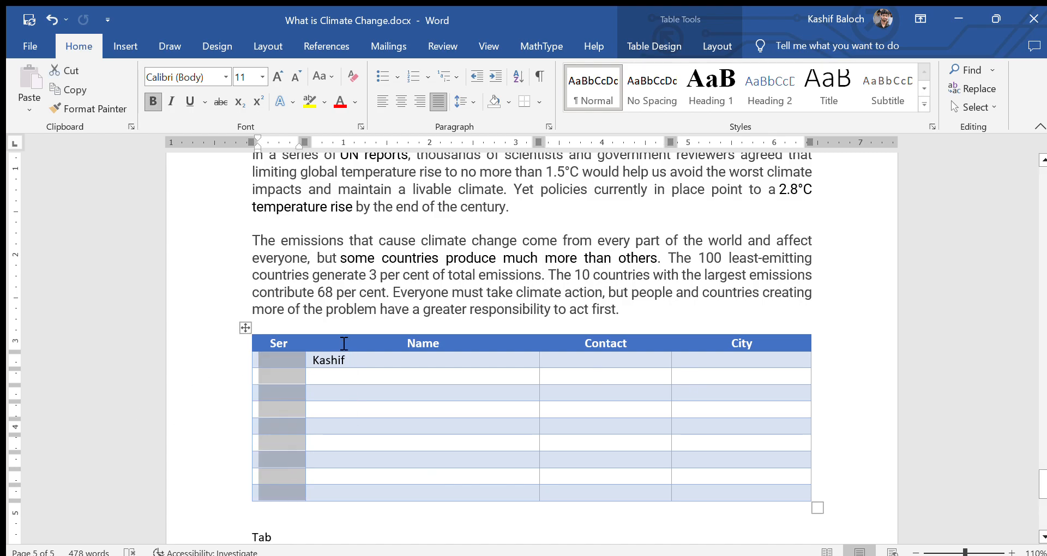
click(331, 383)
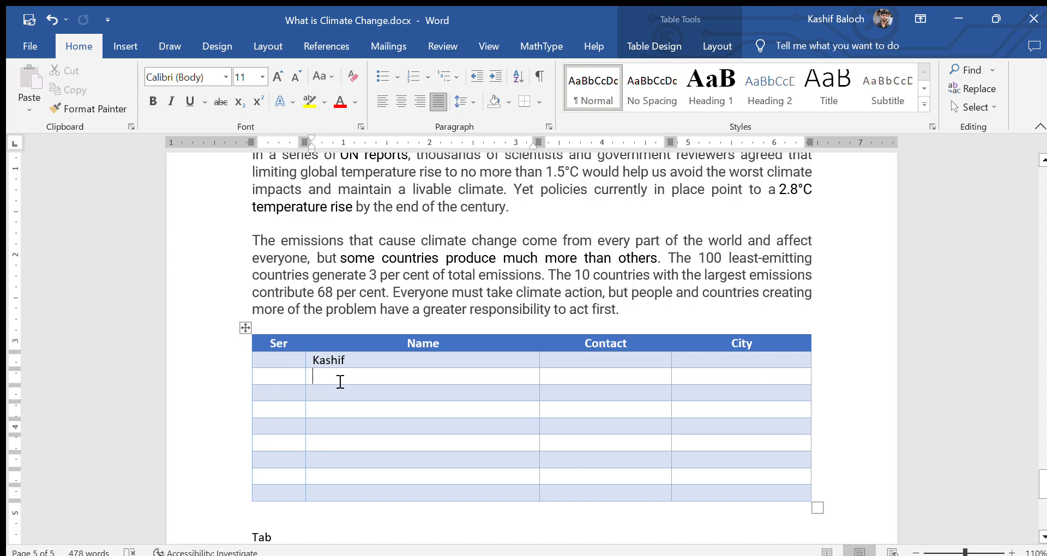
text(Alio)
key(Return)
key(ctrl+z)
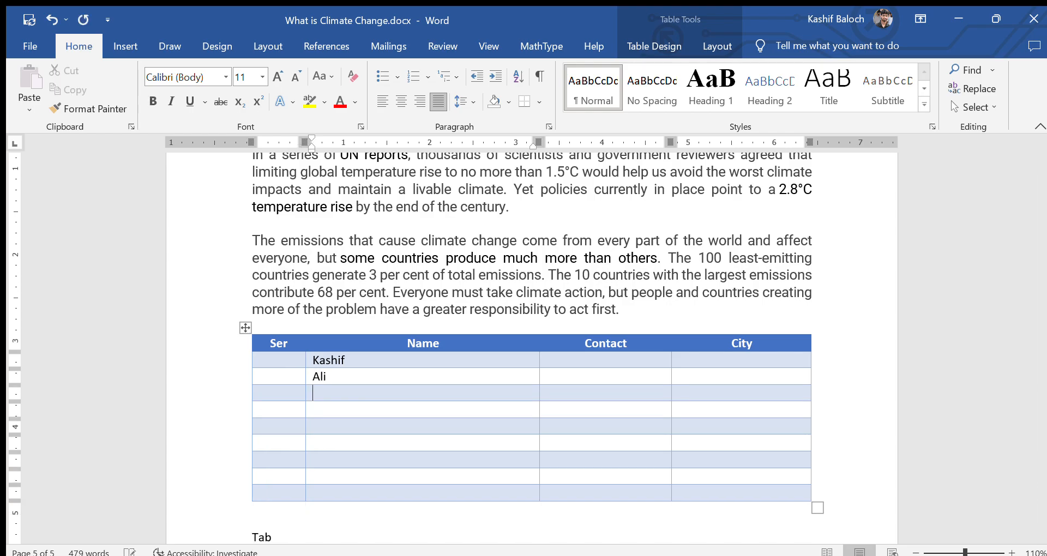
text(Akram)
key(Down)
text(Nasi)
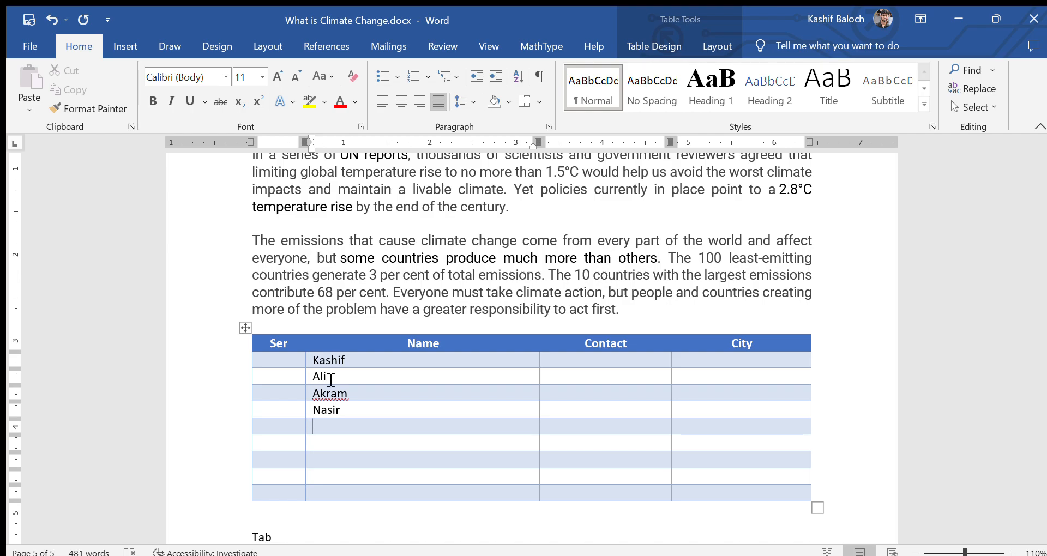
text(Zia)
text(Abid)
text(Danish)
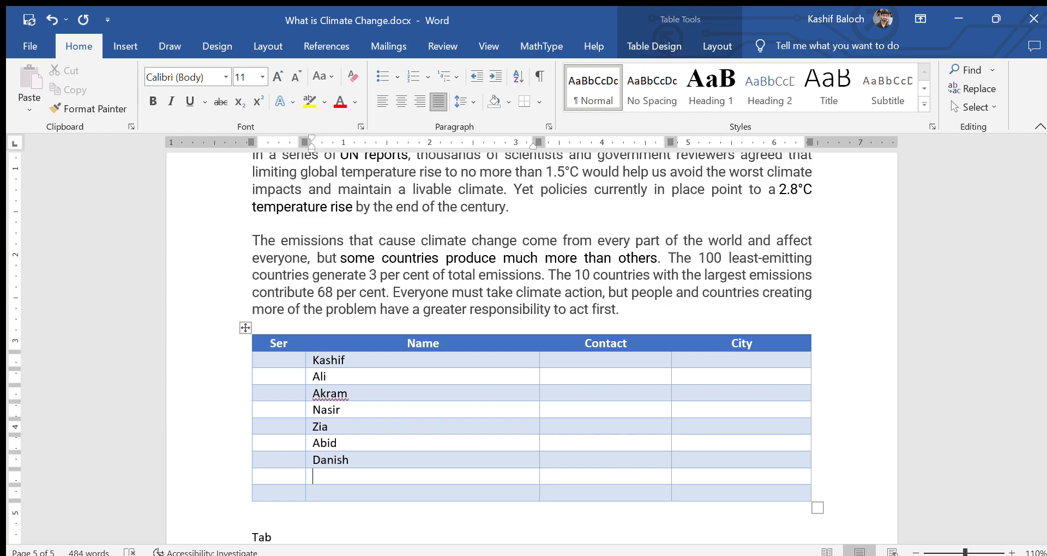
text(Sultan)
text(Munir)
click(429, 376)
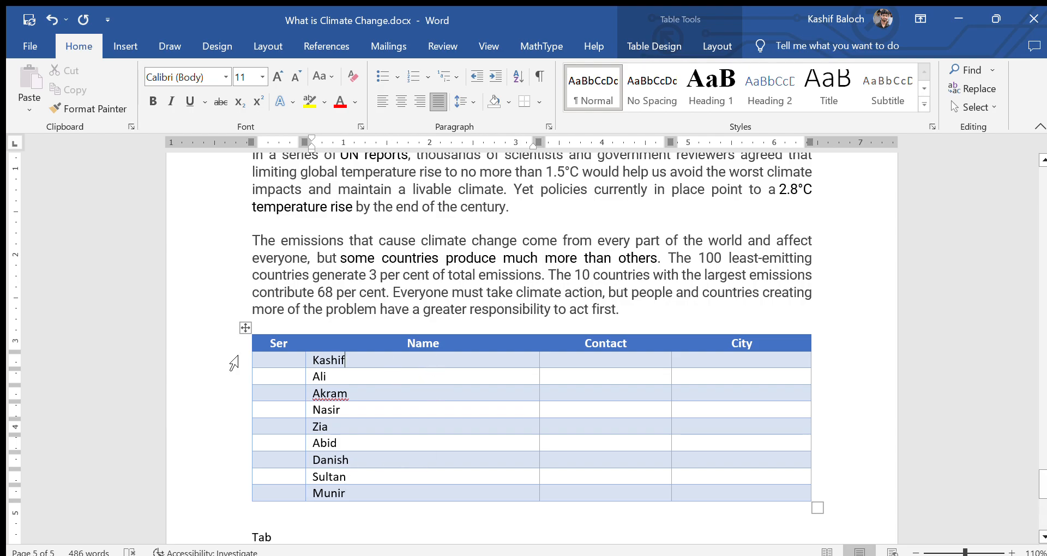
Enter 1, 2, 3 and 5 by hand in the first four data cells of the Ser column
drag(292, 362, 288, 492)
click(282, 364)
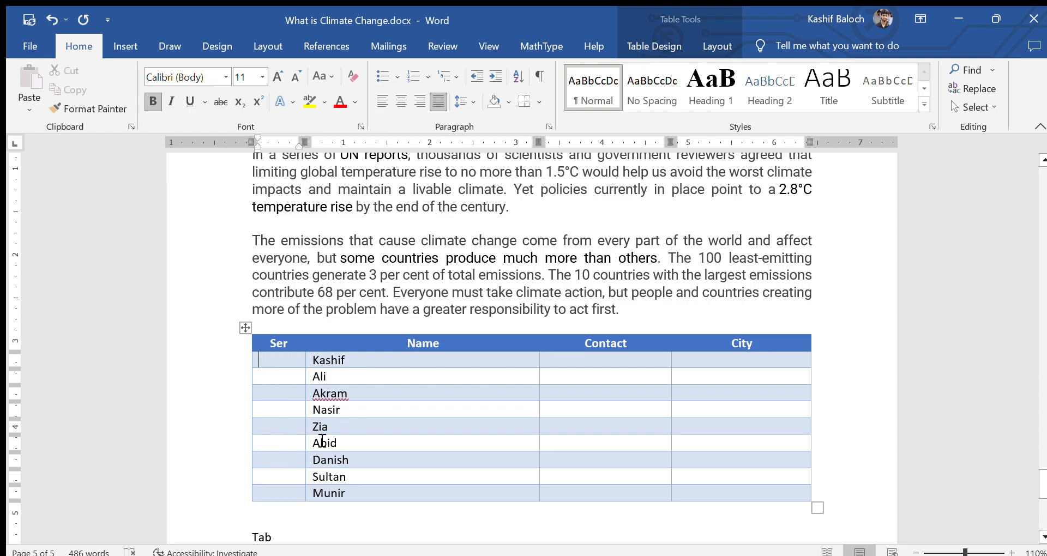
text(1)
key(Down)
text(2)
text(3)
key(Down)
text(5)
key(Down)
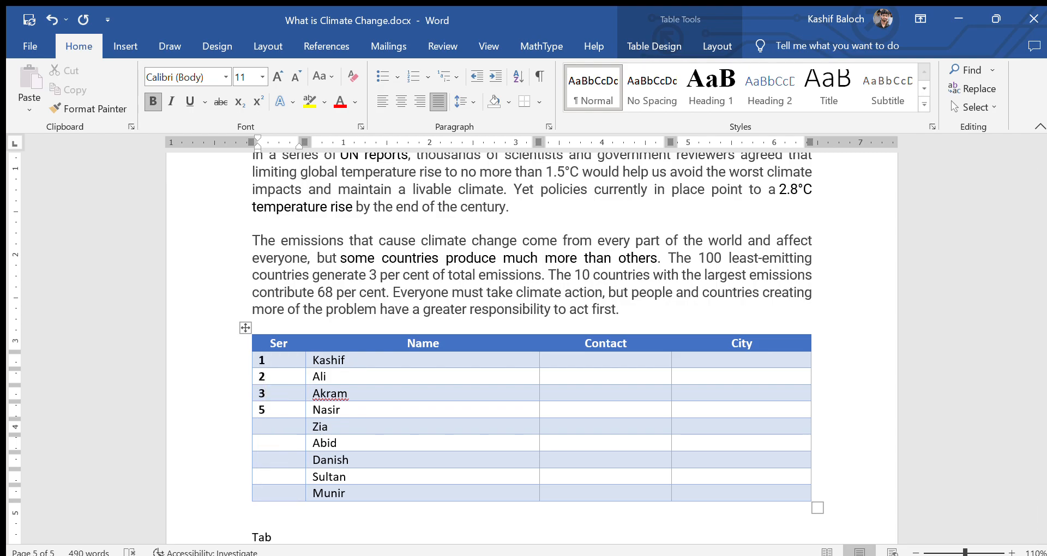
Delete the hand-entered serial numbers from the Ser column
click(279, 363)
drag(287, 407, 271, 362)
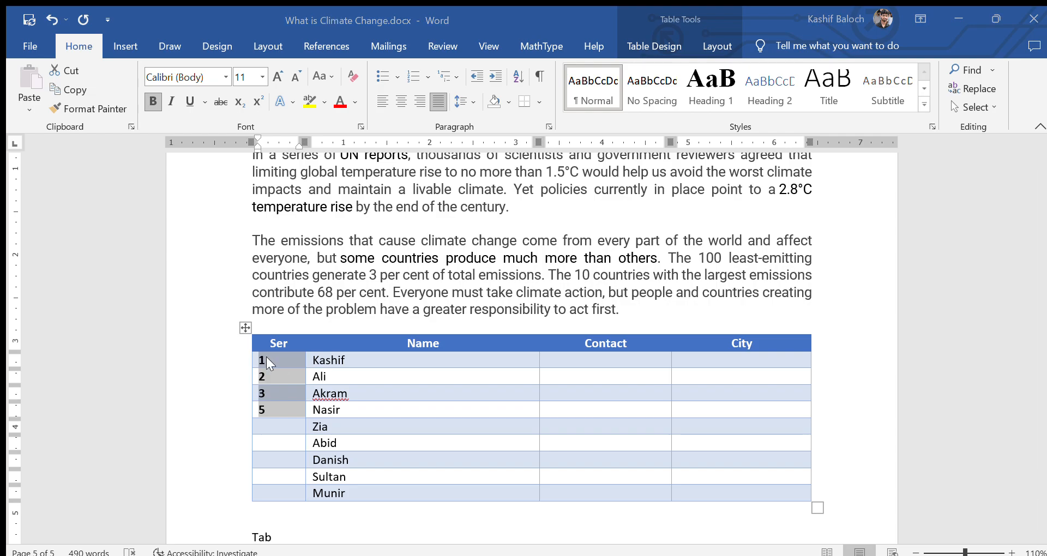
key(Delete)
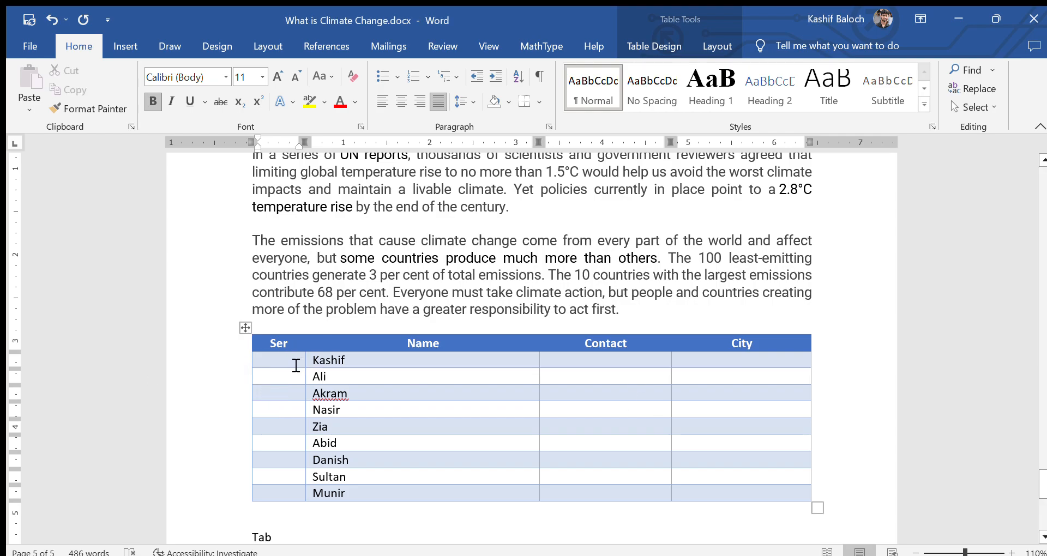
Apply automatic numbering in the 1., 2., 3. format to all nine Ser cells below the header
drag(296, 365, 283, 498)
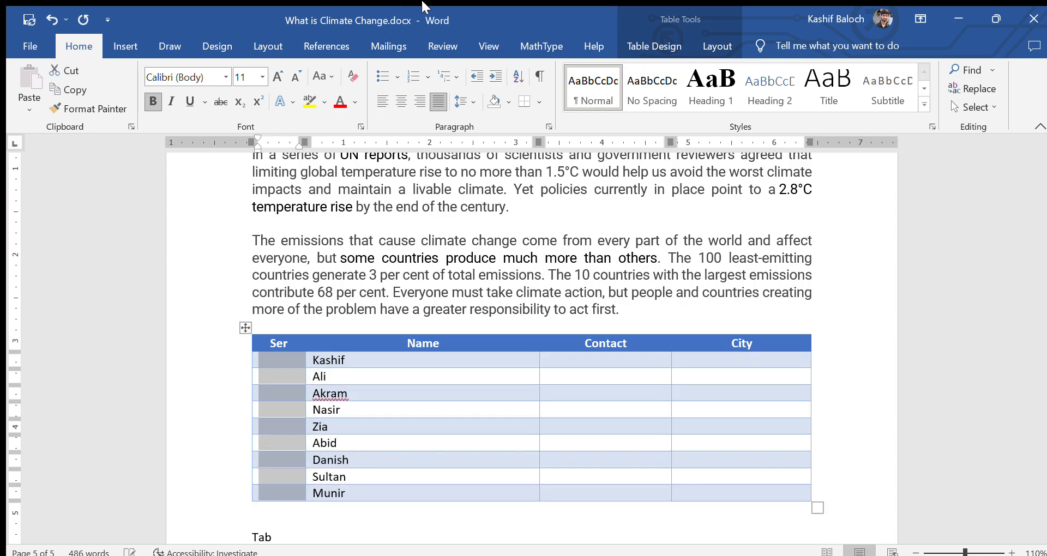
click(426, 80)
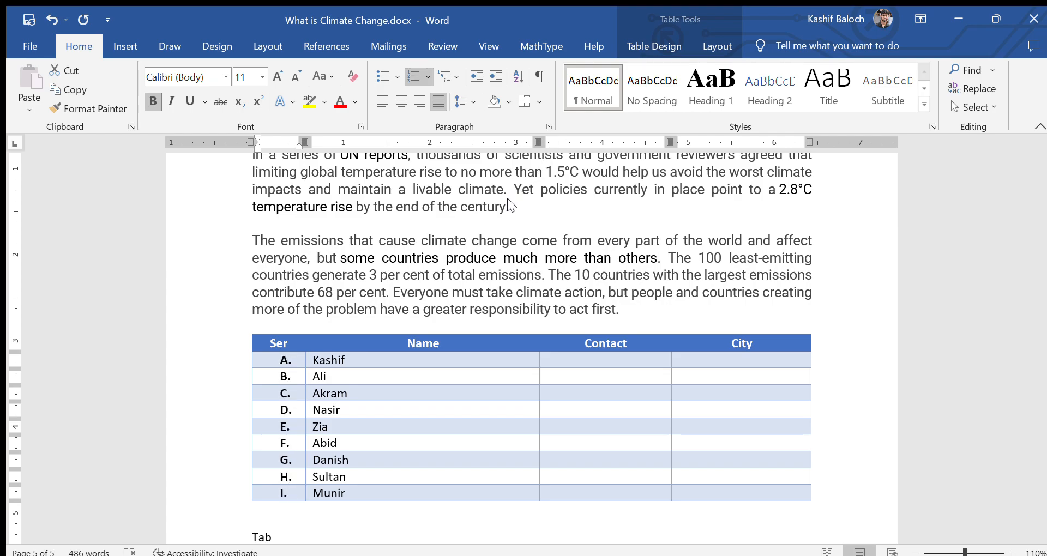
click(501, 141)
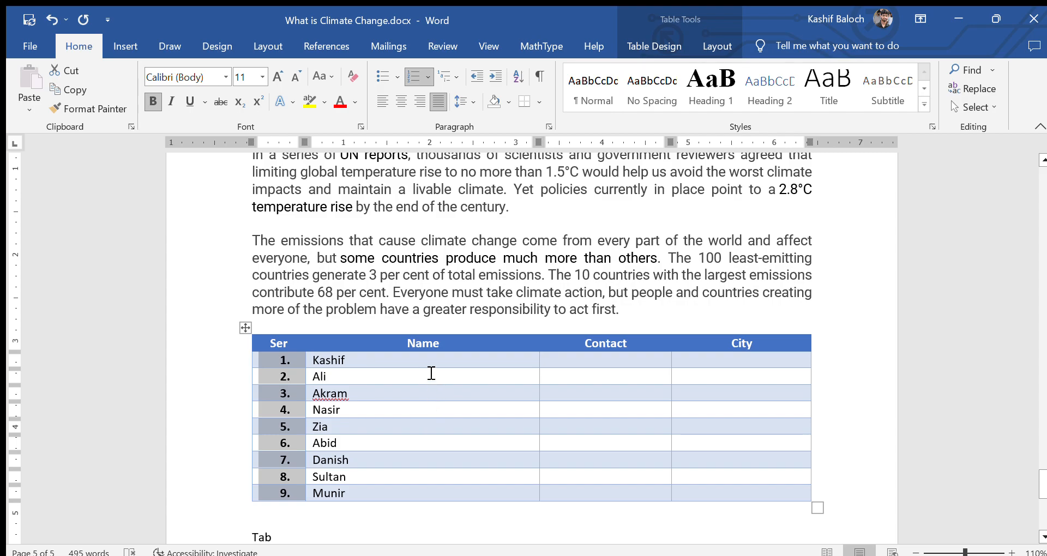
click(437, 363)
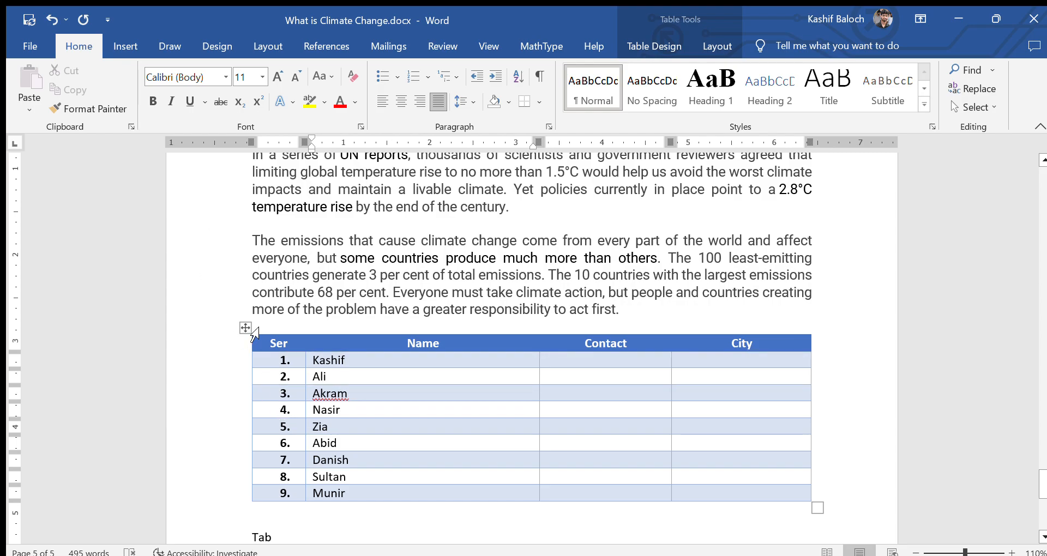
Apply a thick blue multi-line border to the outline and all inner cell edges of the whole table
click(116, 44)
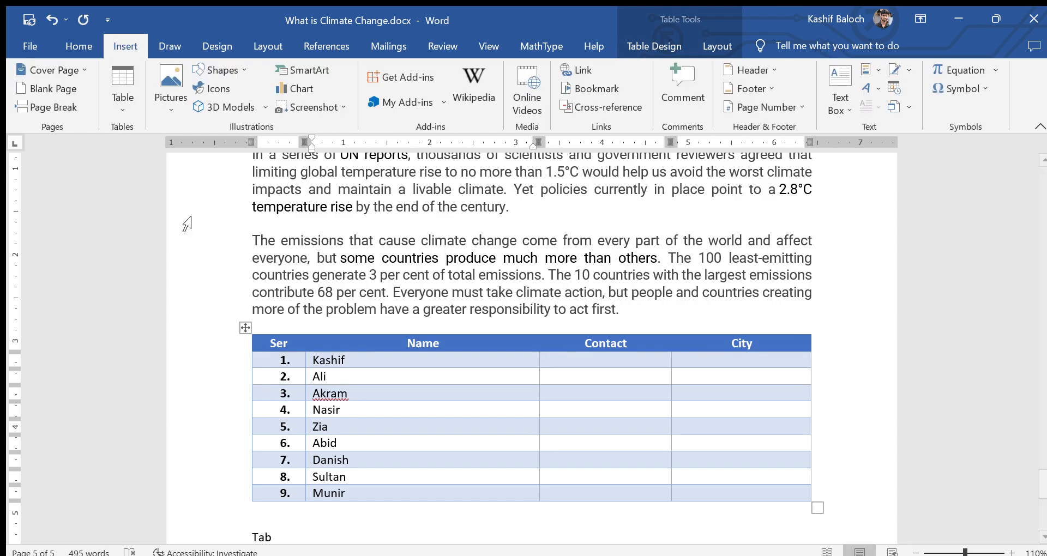
click(245, 328)
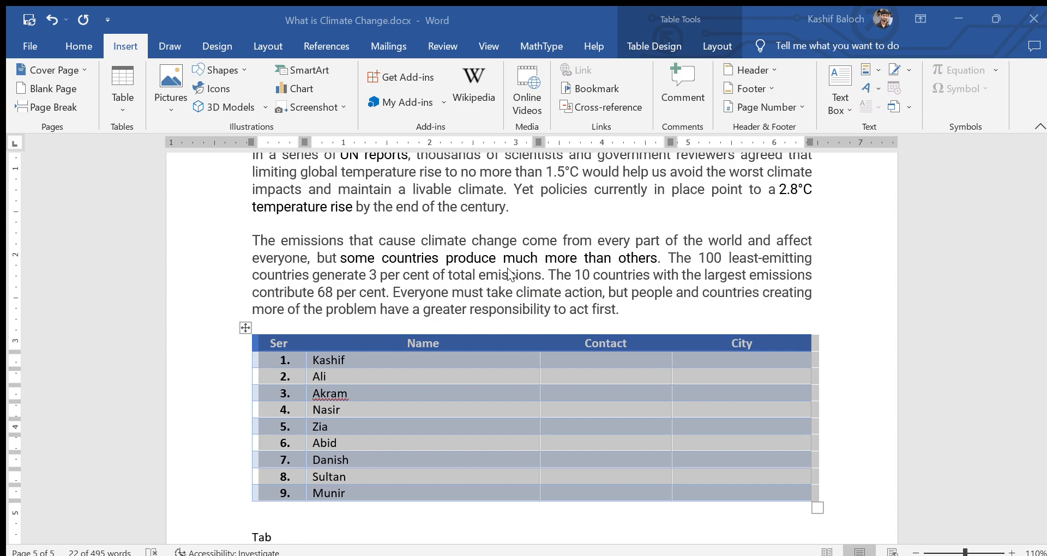
click(645, 425)
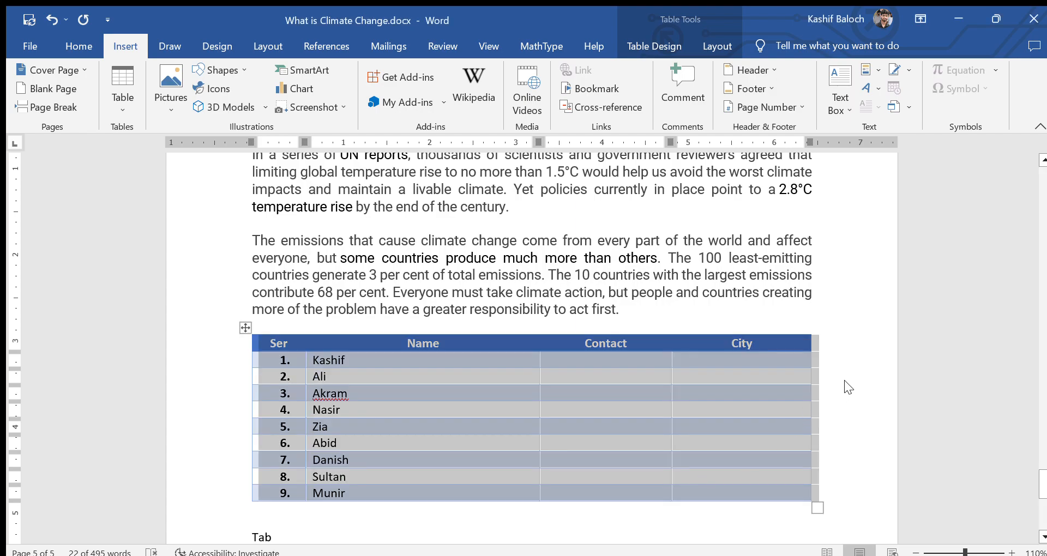
click(822, 406)
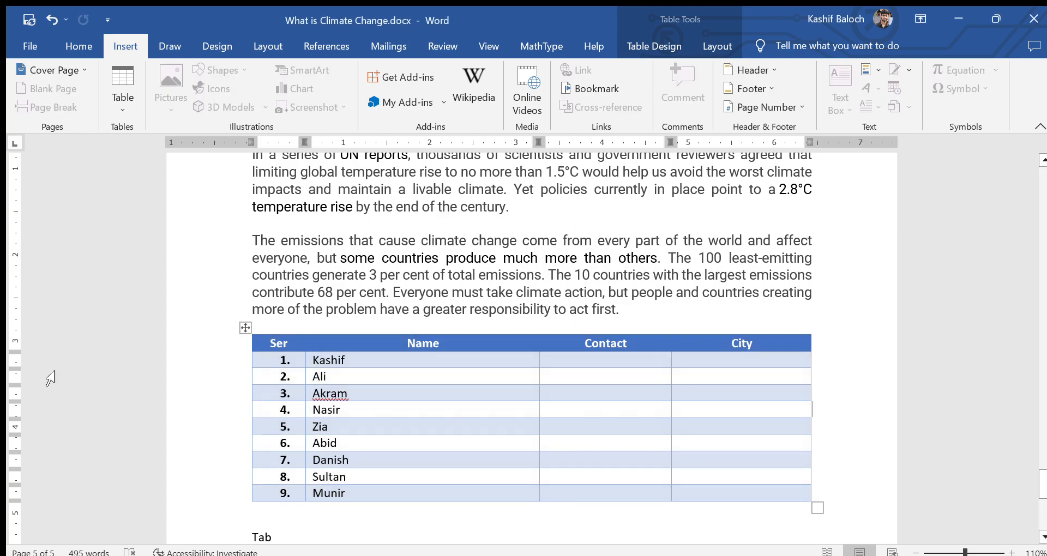
click(246, 327)
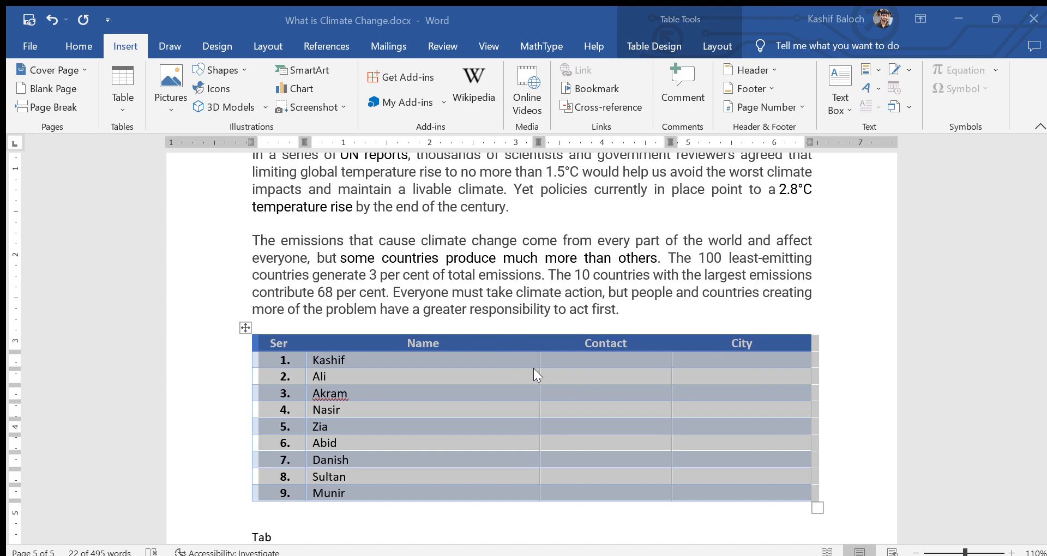
click(638, 427)
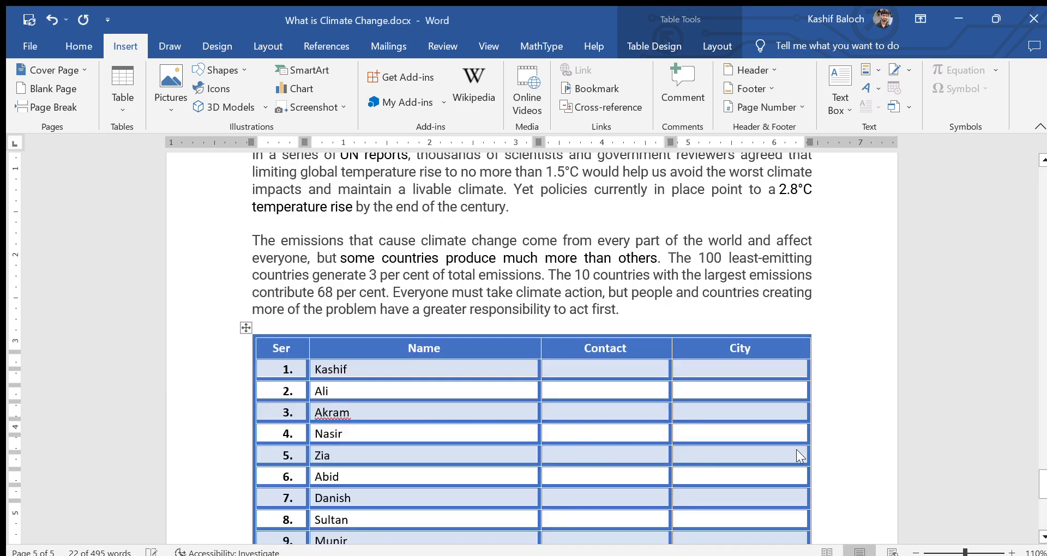
scroll(850, 418, down, 5)
scroll(842, 428, up, 3)
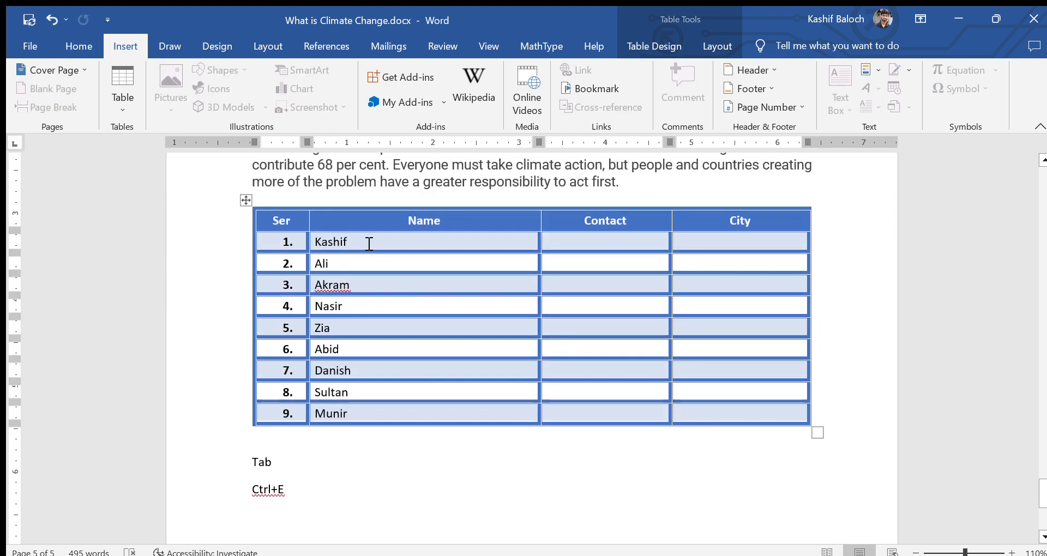
Delete the entire table, leaving the Tab and Ctrl+E notes in the document
click(246, 200)
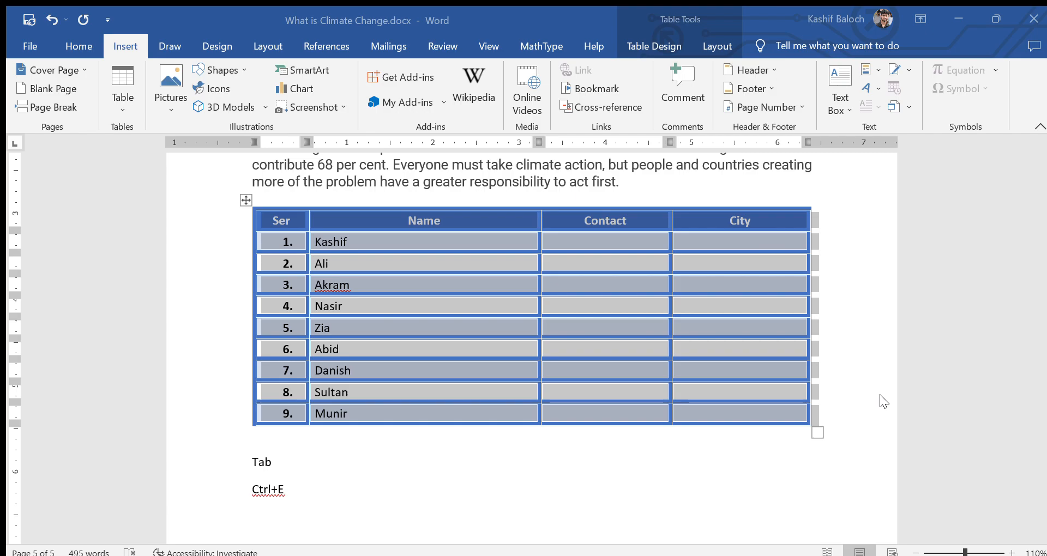
key(BackSpace)
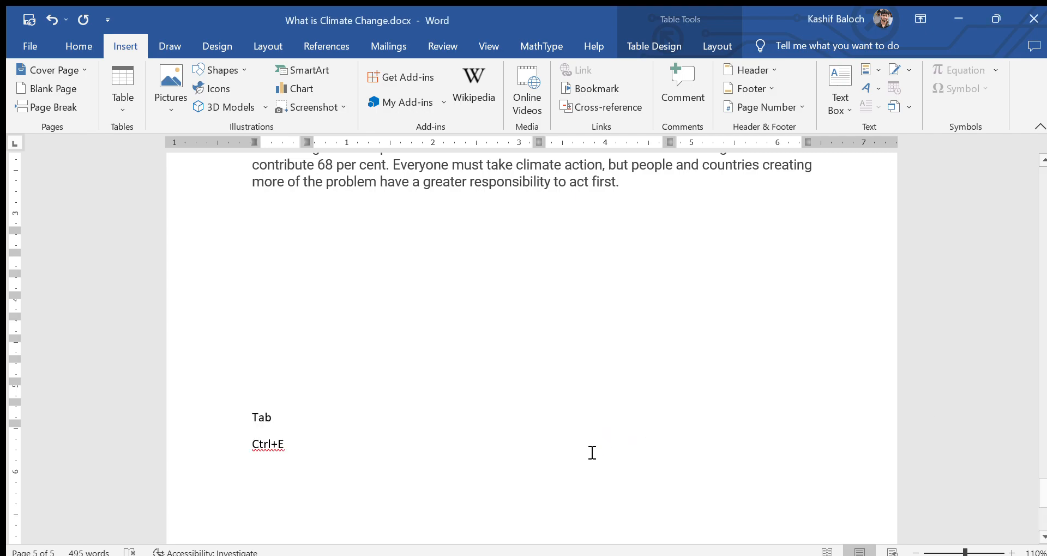
Undo the table deletion and draw a vertical divider through the Contact column from the header row to the last row
key(ctrl+z)
click(617, 450)
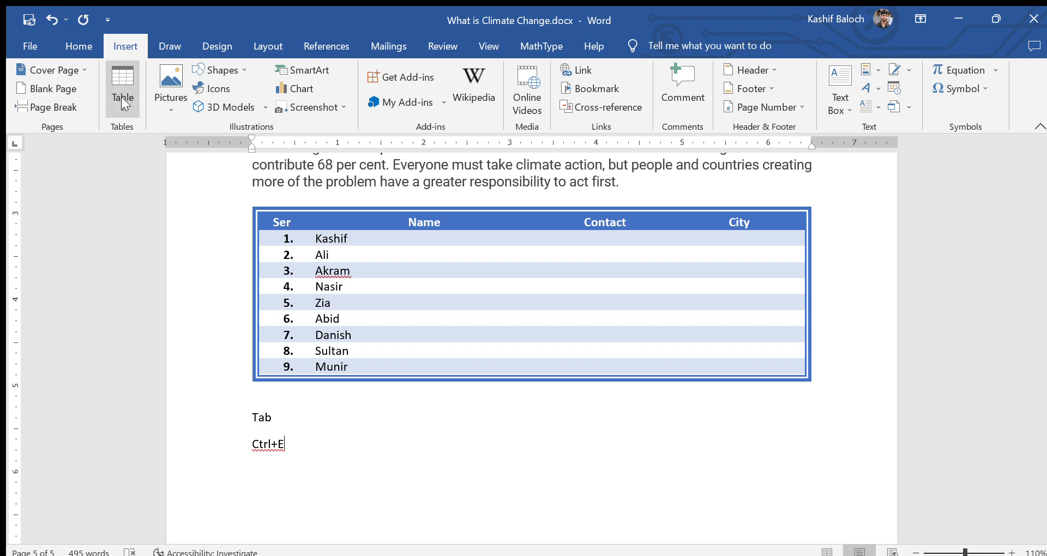
click(168, 268)
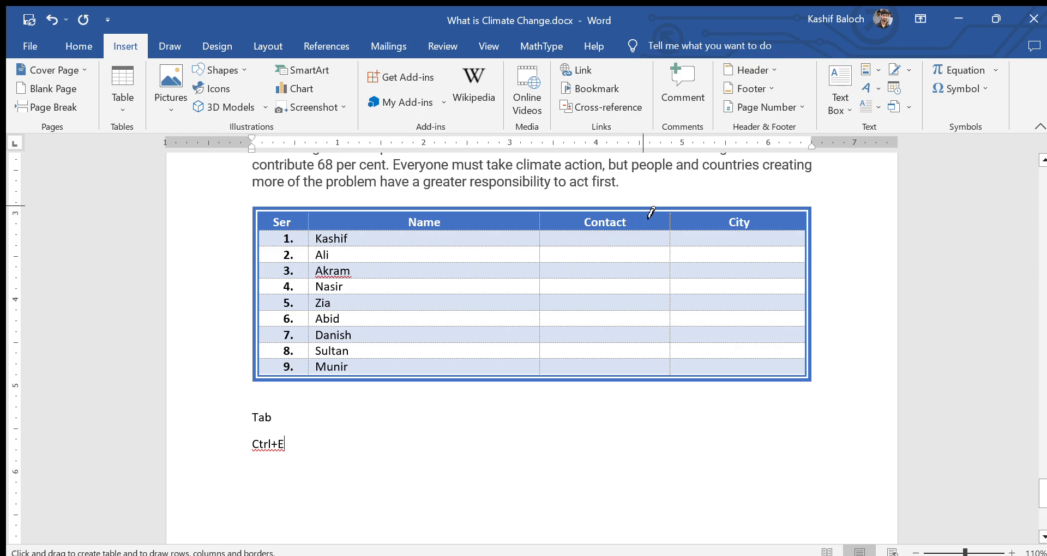
drag(647, 216, 643, 390)
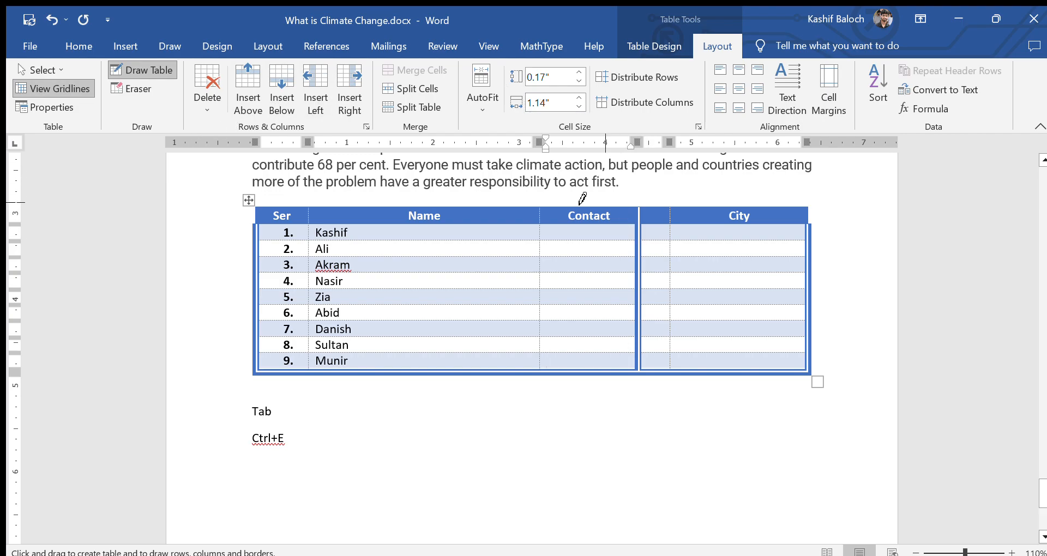
click(150, 70)
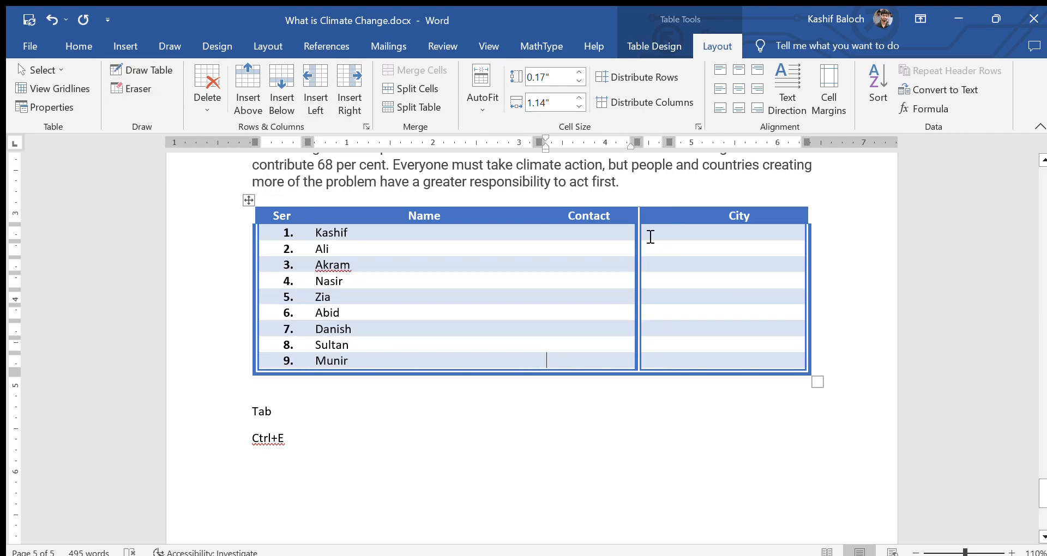
Enter the header Email in the new narrow column between Contact and City
click(648, 220)
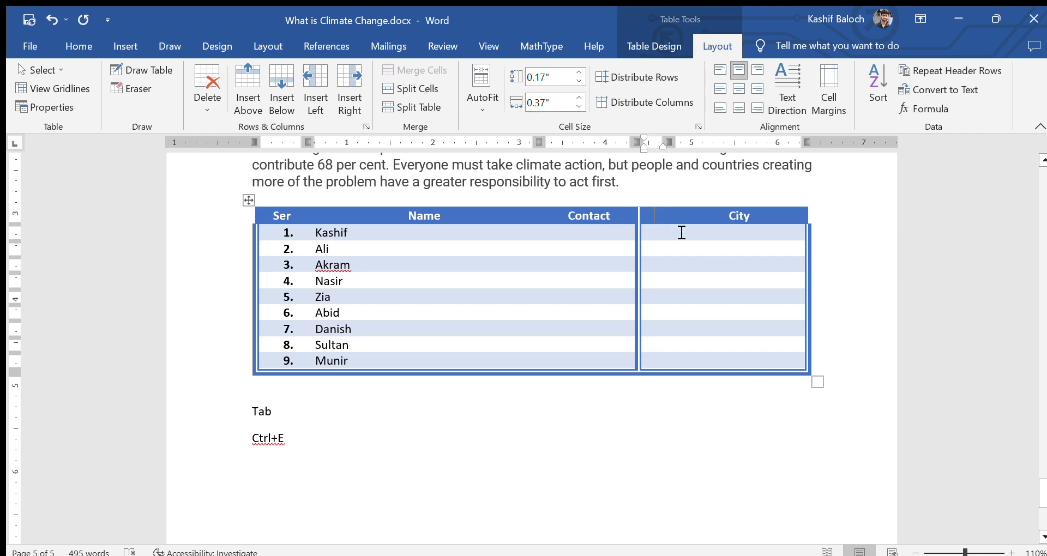
text(Email)
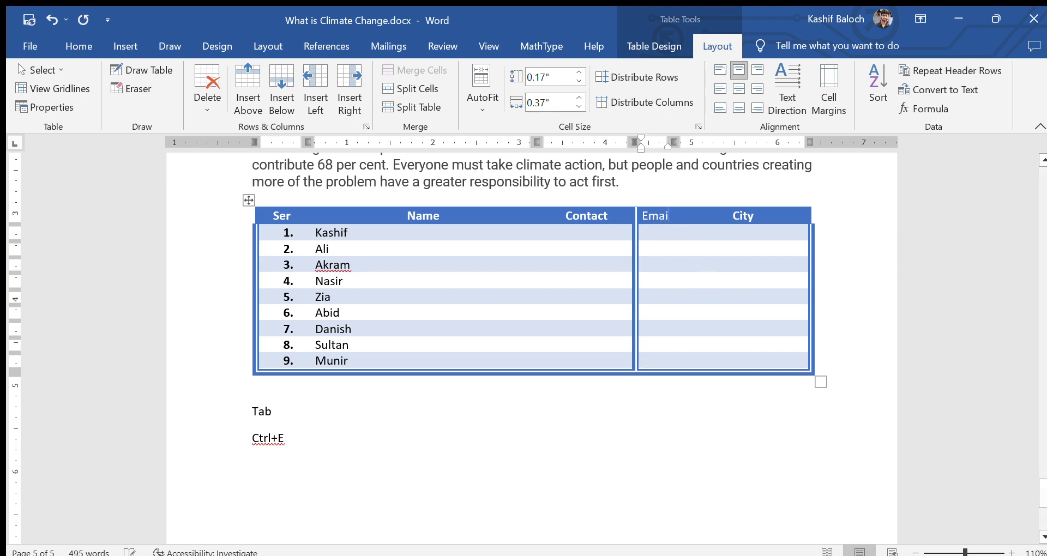
key(Tab)
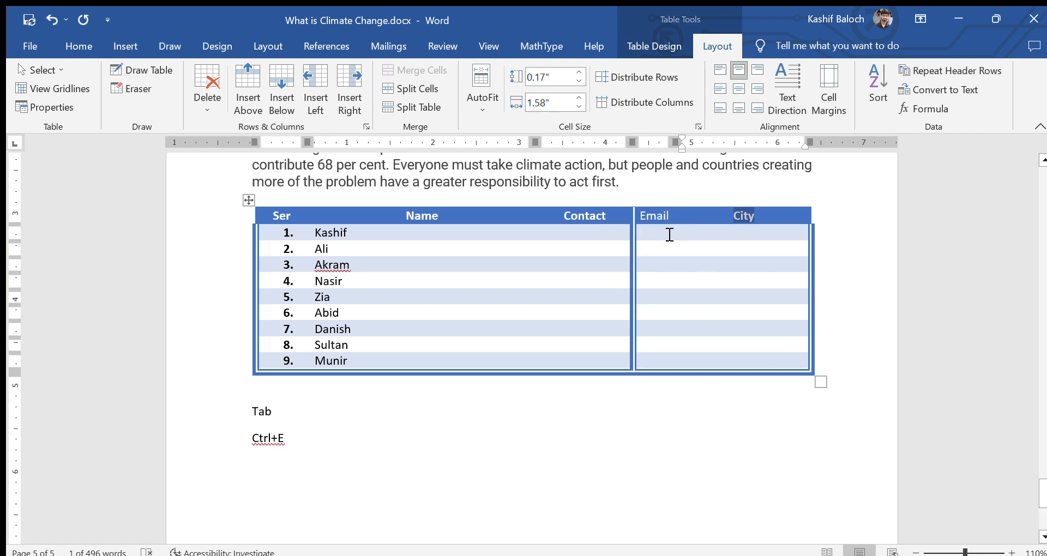
click(699, 234)
drag(670, 236, 704, 236)
click(680, 238)
key(Tab)
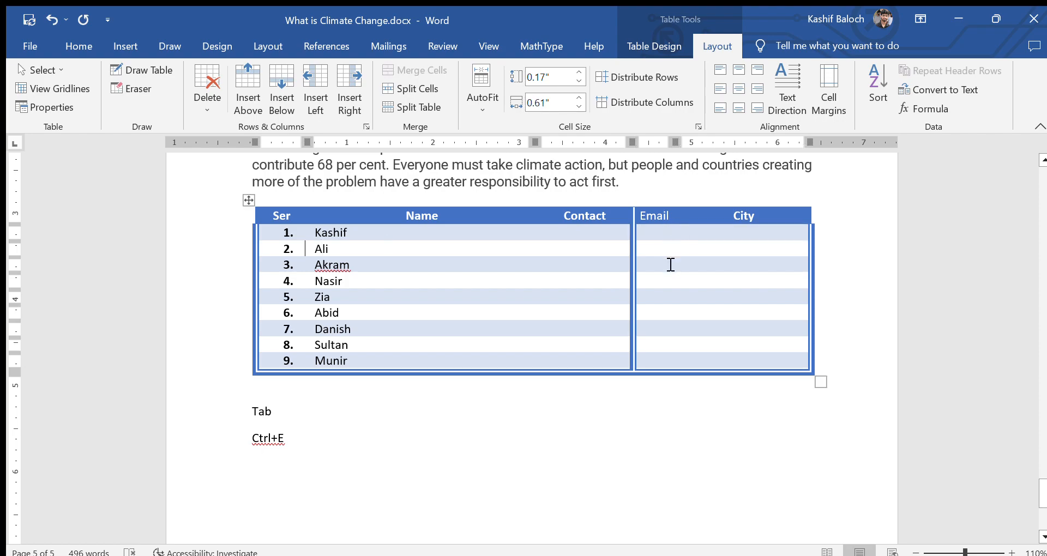
click(674, 235)
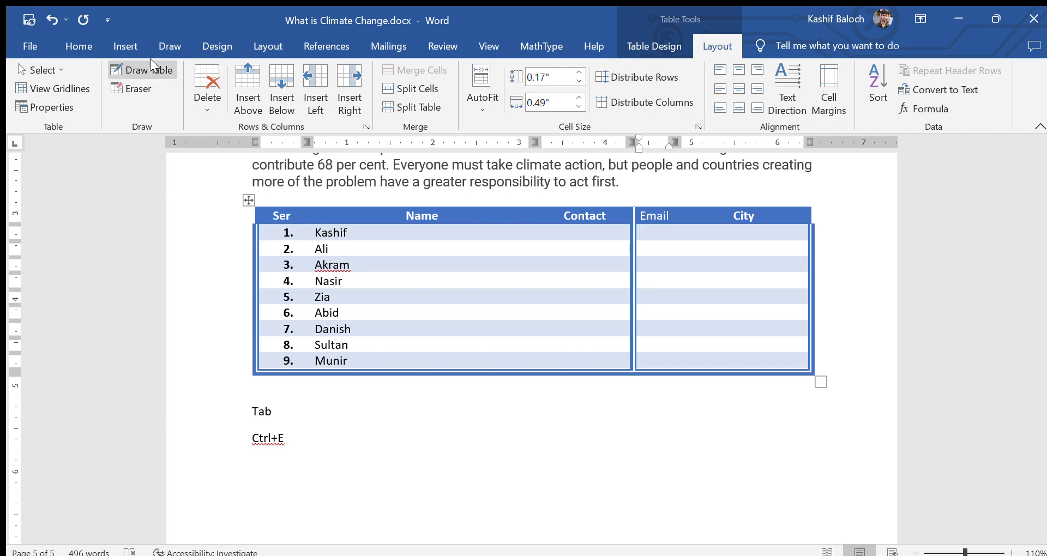
click(126, 46)
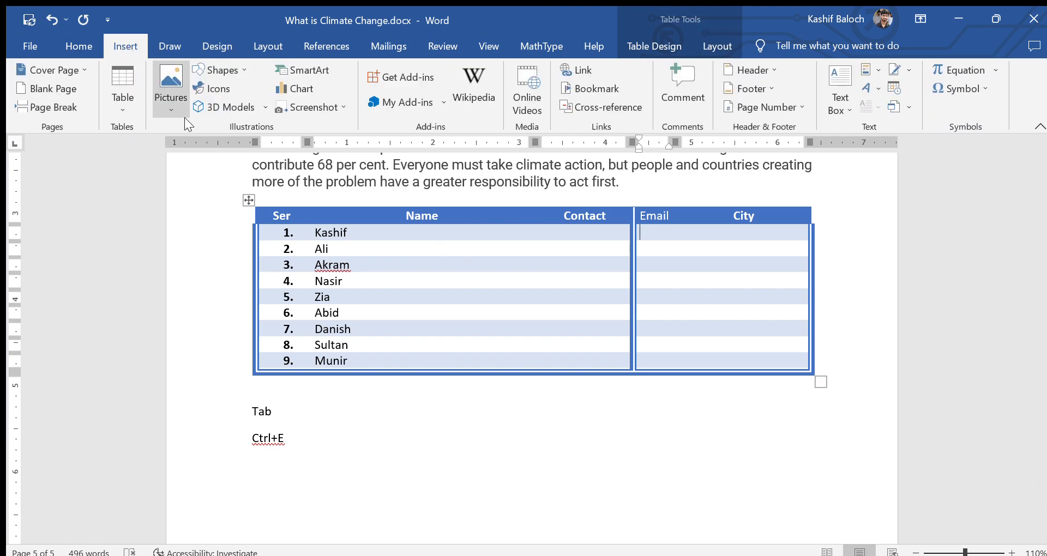
click(398, 431)
scroll(395, 431, down, 3)
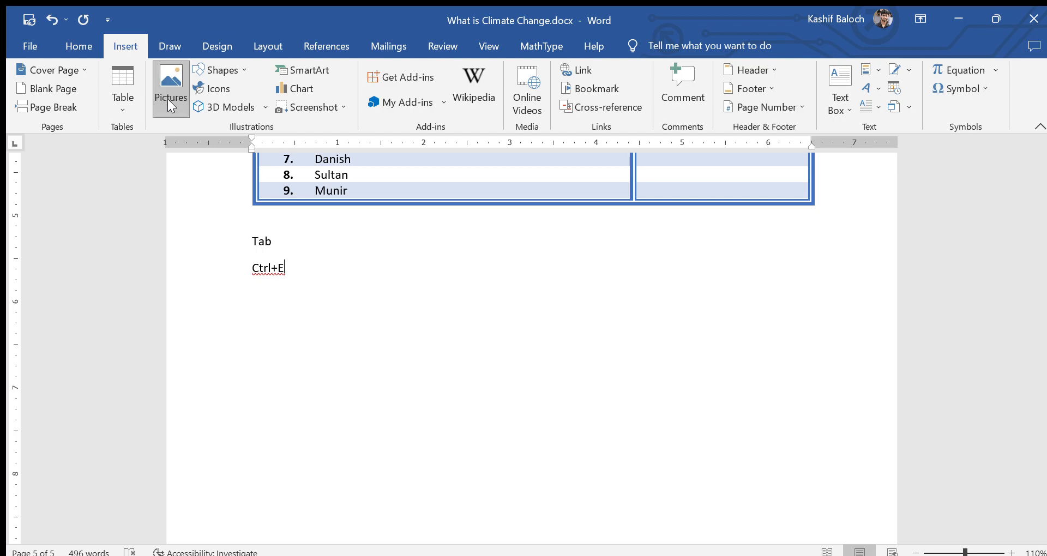
Remove the page breaks and empty space before the headings "People are experiencing climate change in diverse ways" and "Every increase in global warming matters"
scroll(439, 303, up, 1)
scroll(439, 303, up, 10)
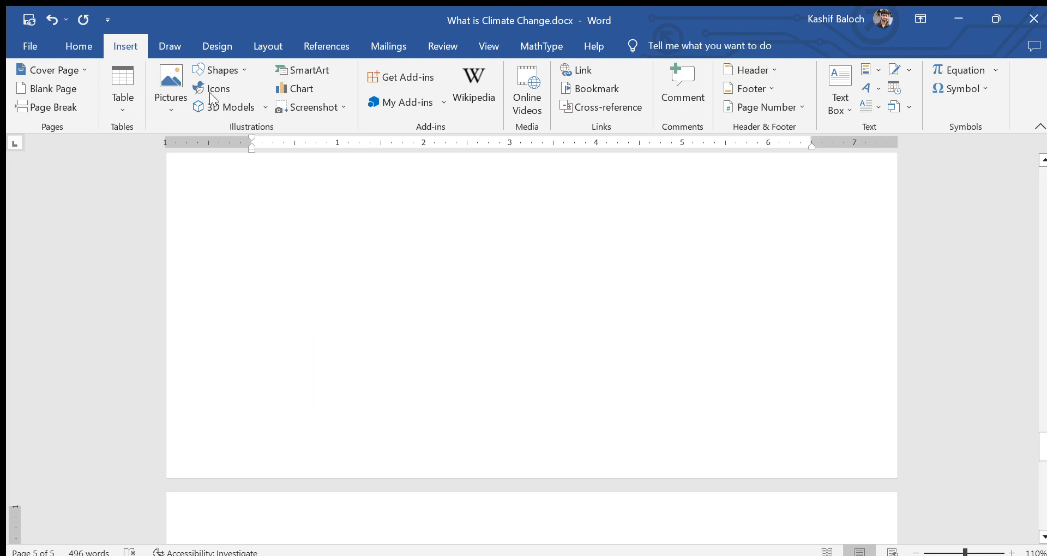
click(79, 46)
scroll(473, 331, up, 6)
scroll(472, 330, up, 5)
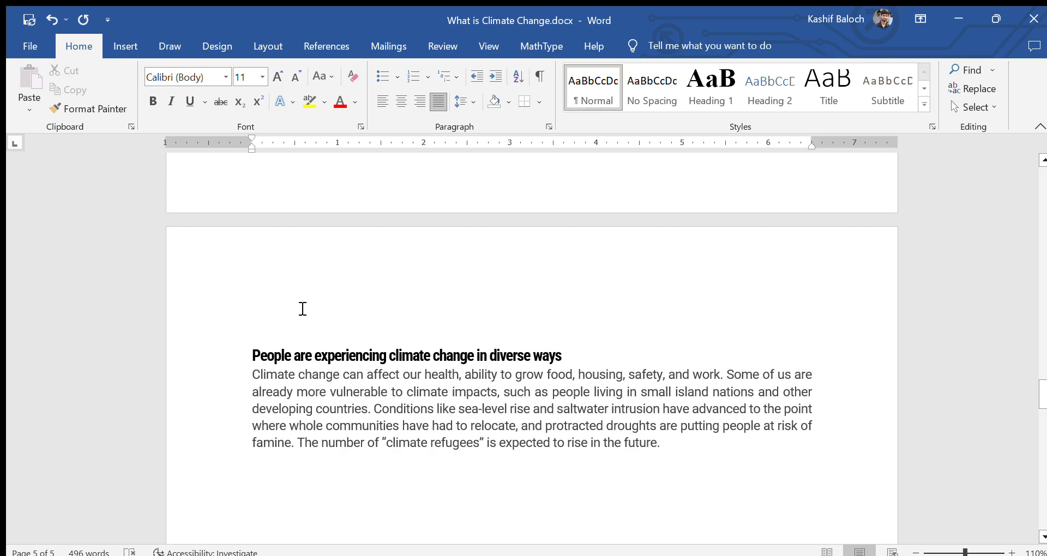
click(292, 313)
key(BackSpace)
key(BackSpace)
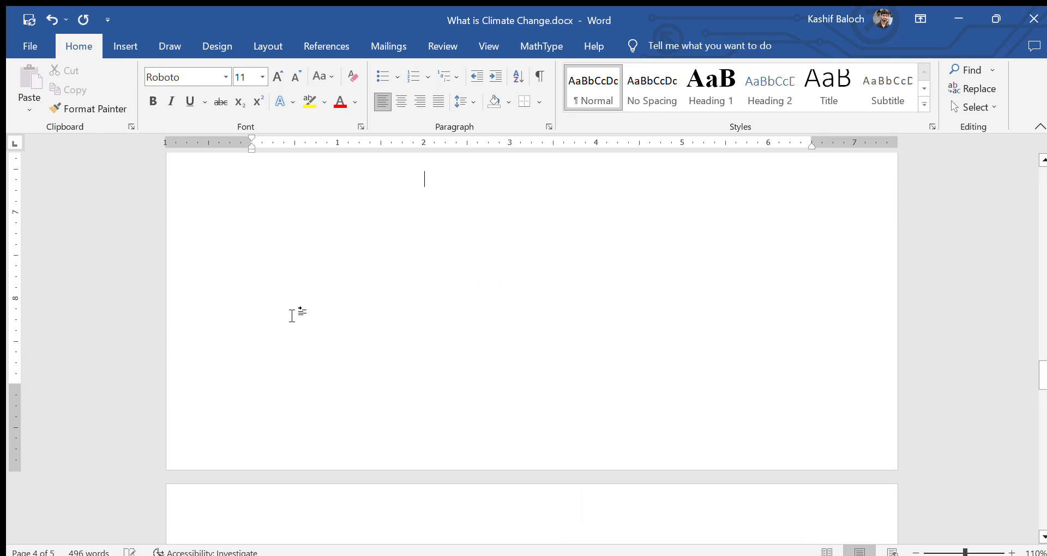
key(BackSpace)
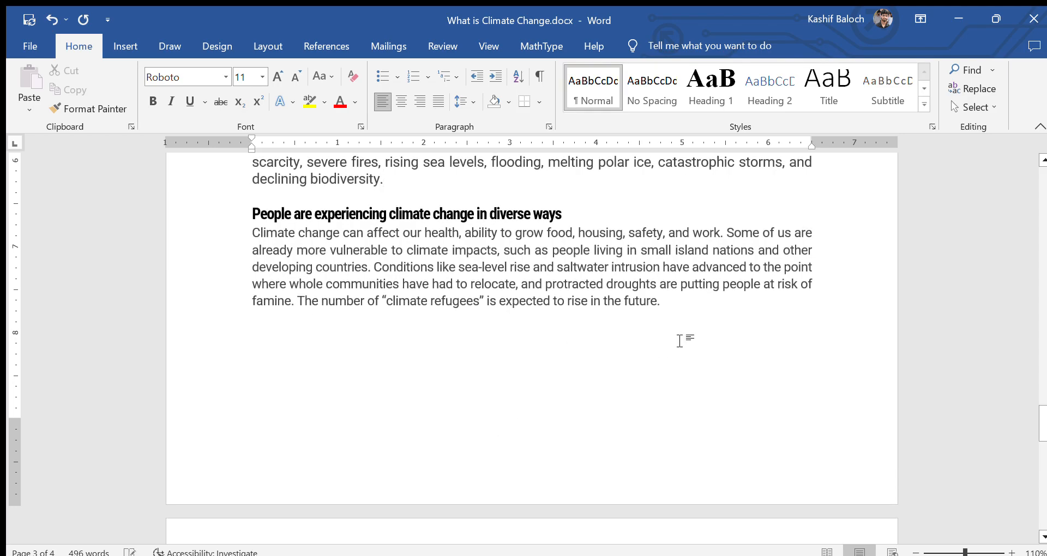
scroll(680, 341, down, 2)
key(BackSpace)
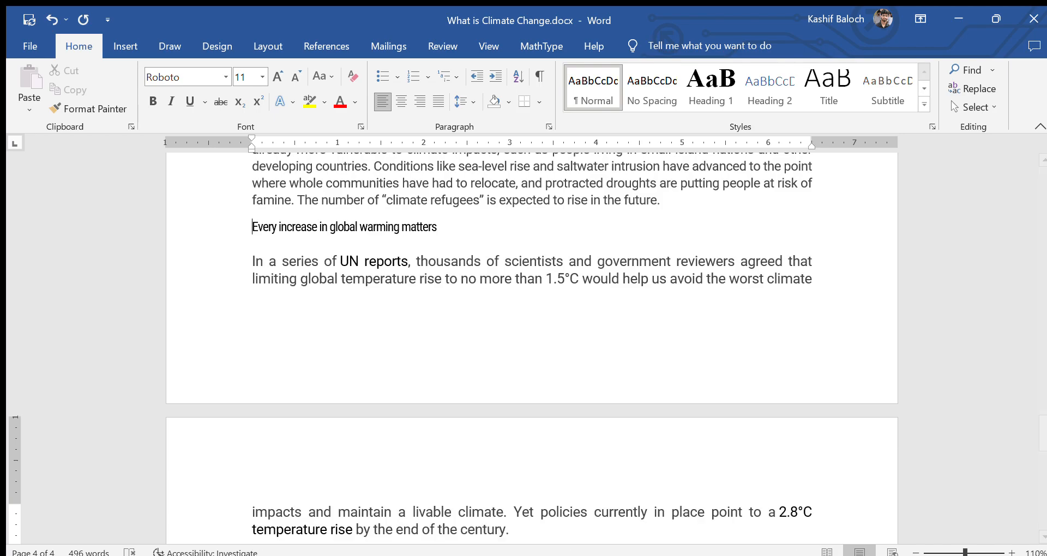
Review the opening "What is Climate Change?" section and the paragraphs below its heading
scroll(520, 260, up, 10)
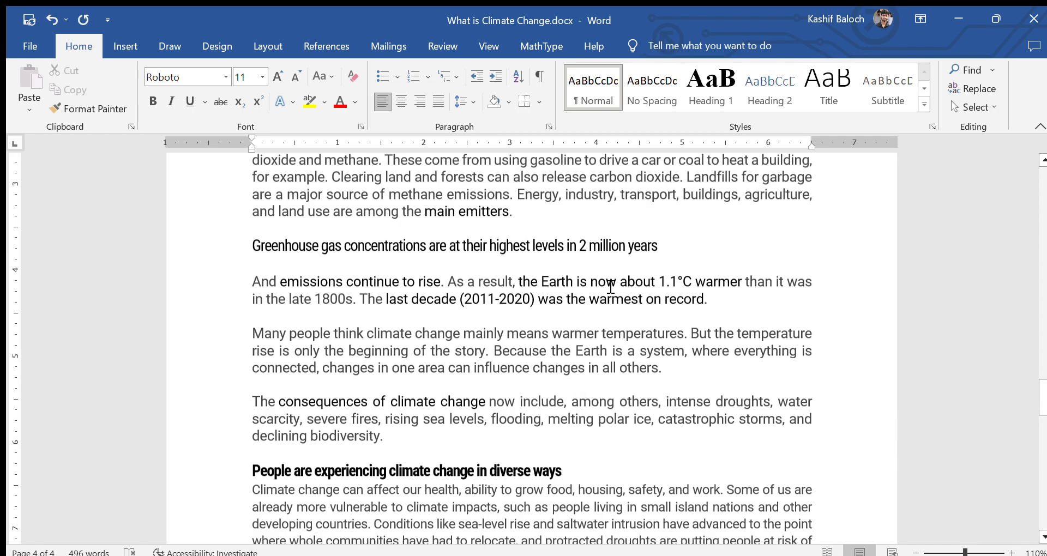
scroll(563, 301, up, 2)
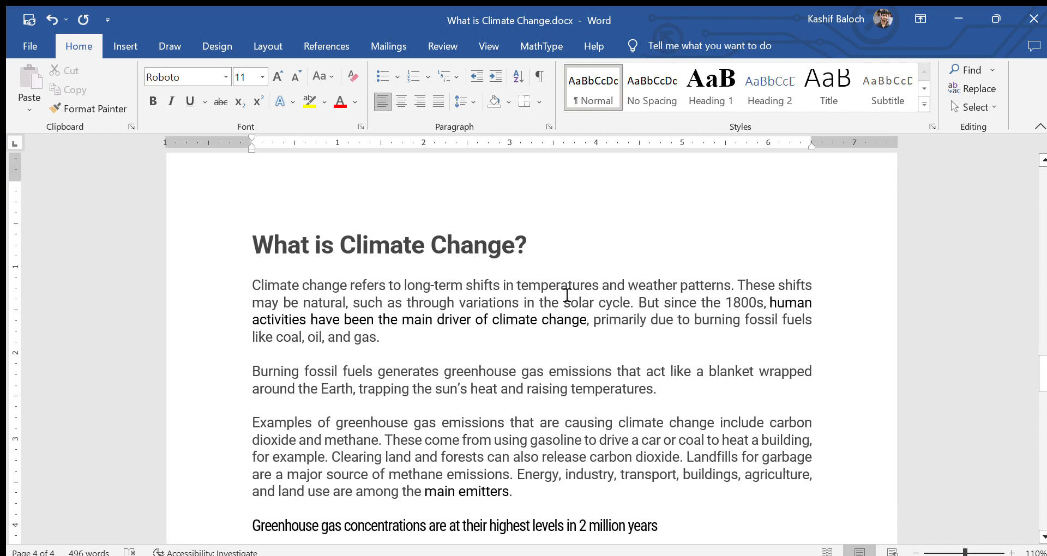
scroll(811, 360, down, 3)
scroll(611, 270, up, 3)
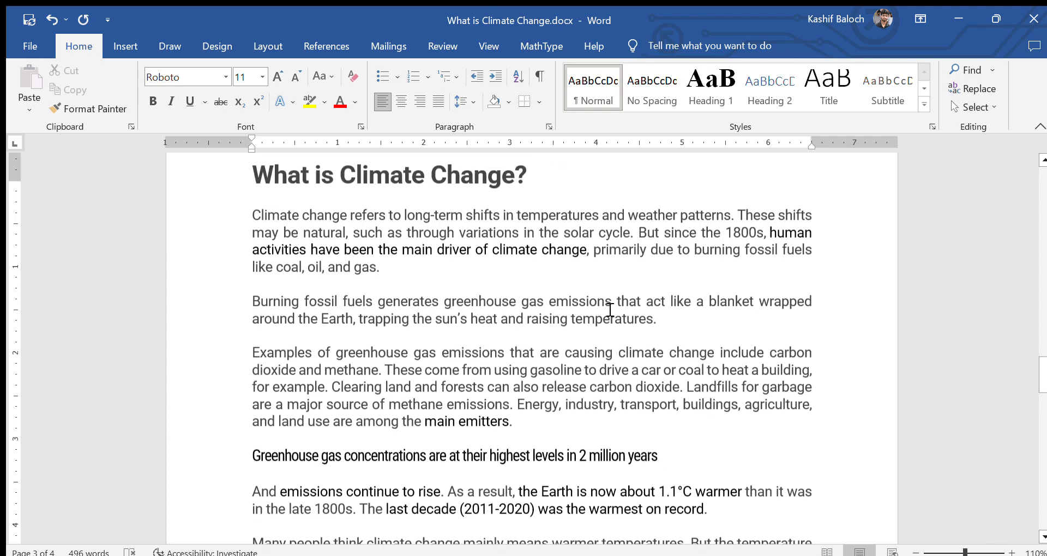